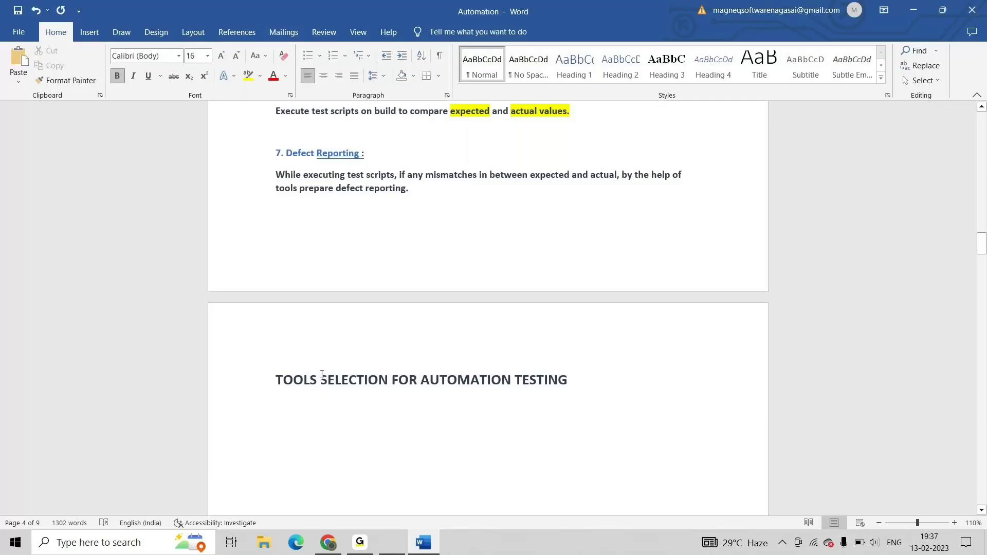
Insert '[SOFTWARES]' after TOOLS in the heading
left_click(322, 376)
type("[SO")
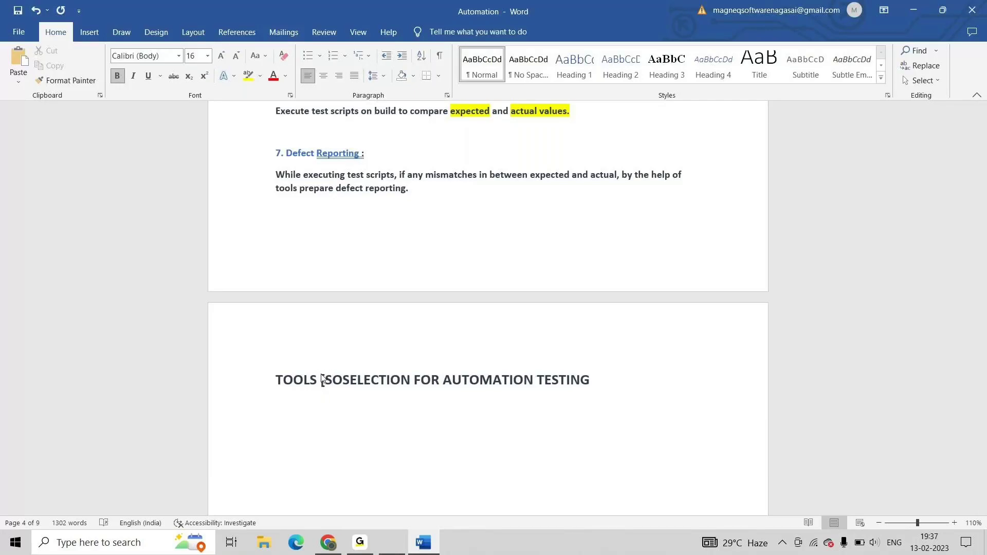
type("FTWARES")
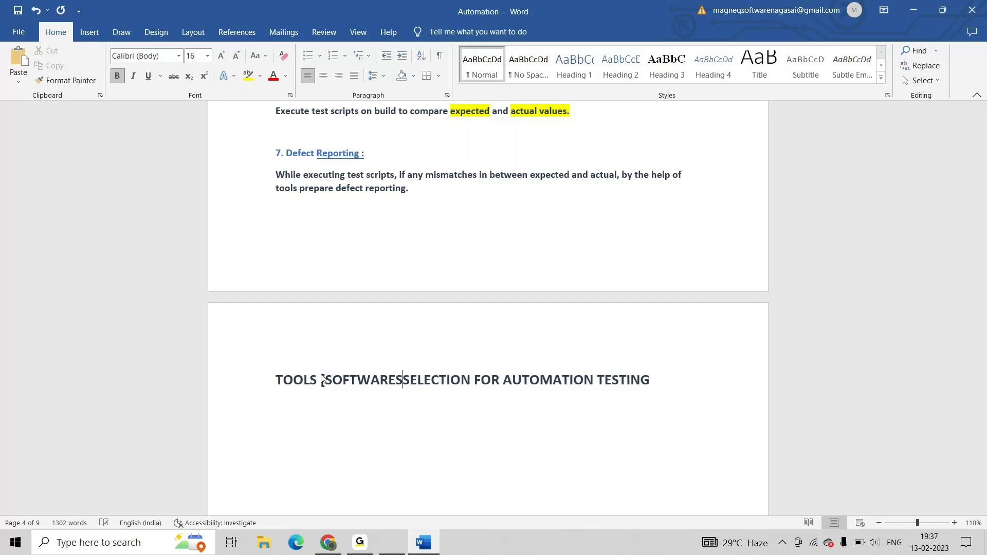
type(" ]")
key("BackSpace")
key("BackSpace")
type("]")
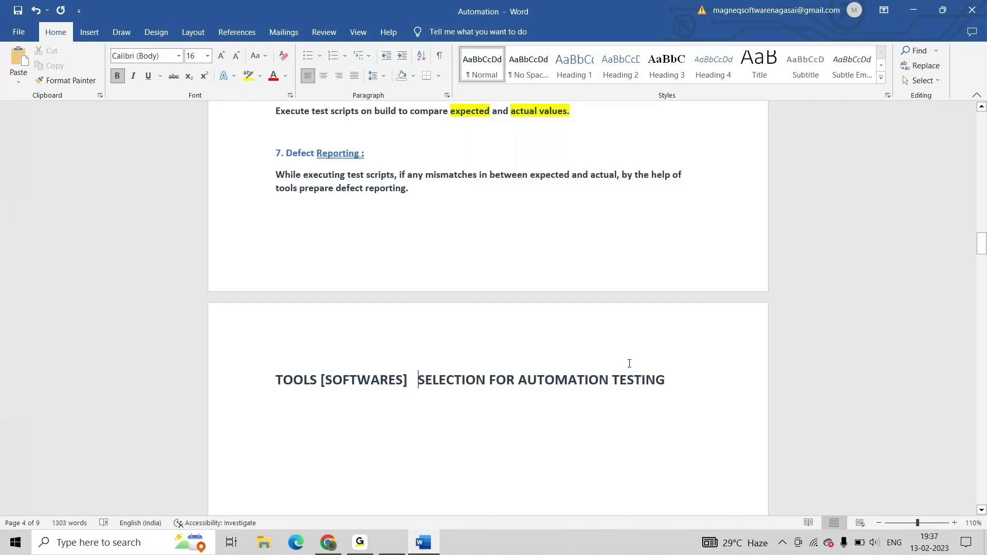
Add the line '1.programming language : java' below the heading
left_click(680, 371)
key("Return")
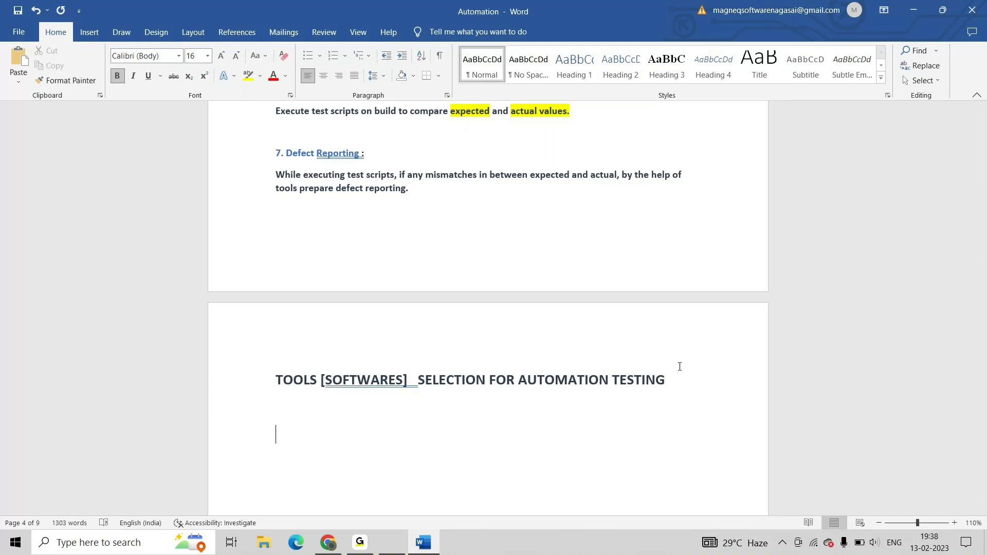
type("1.programming l")
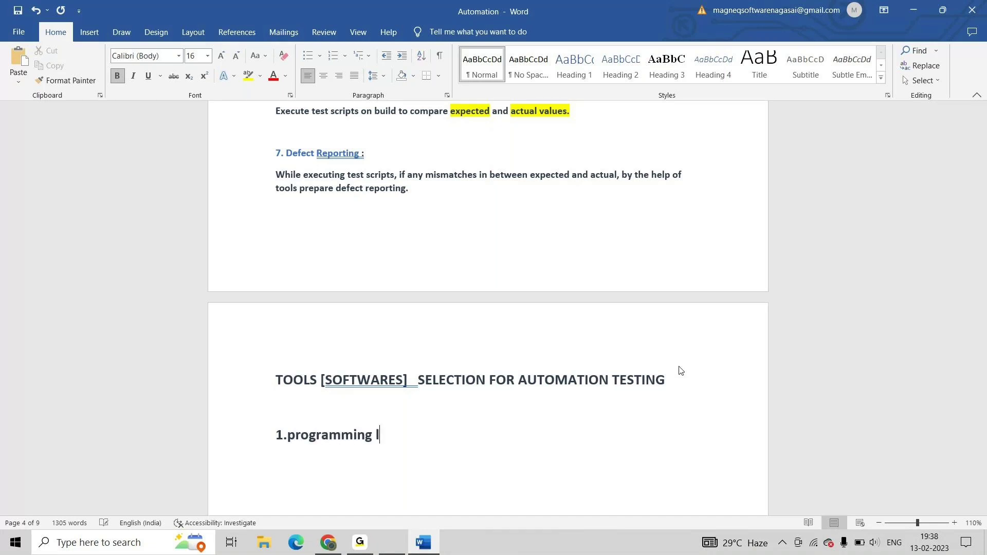
type("anguage :  java")
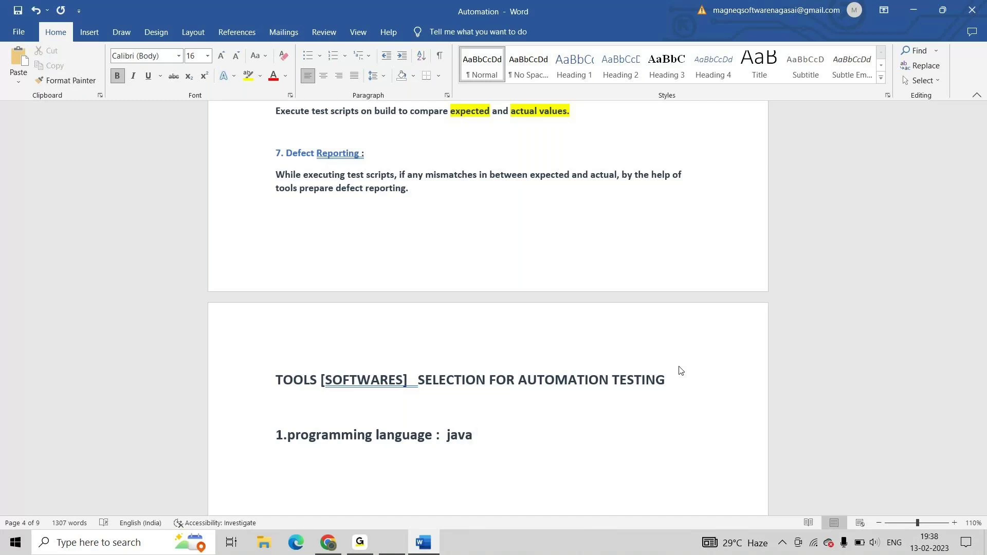
key("Return")
Add the line 'why java ?' and start an unbulleted line beneath it
type("why ja")
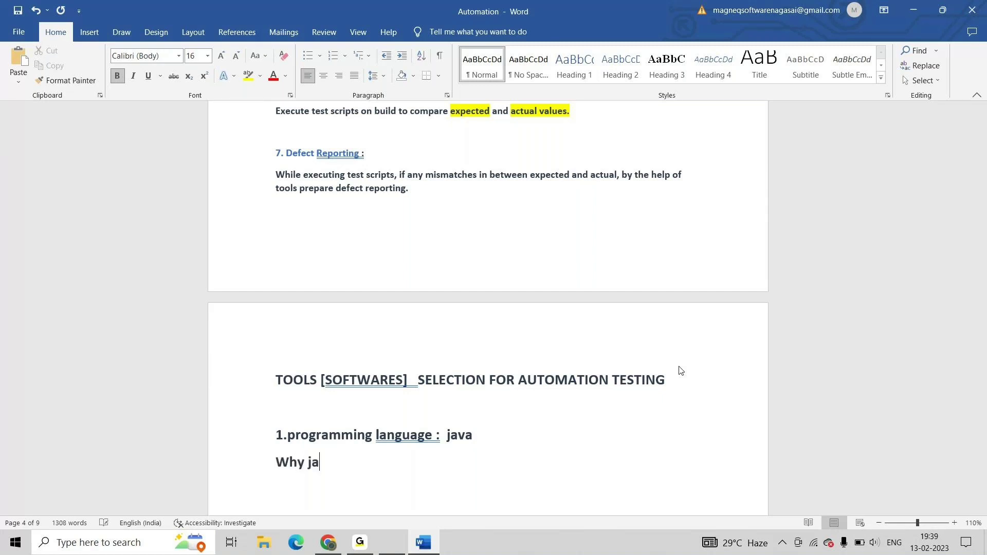
type("va ?")
key("Return")
type("*")
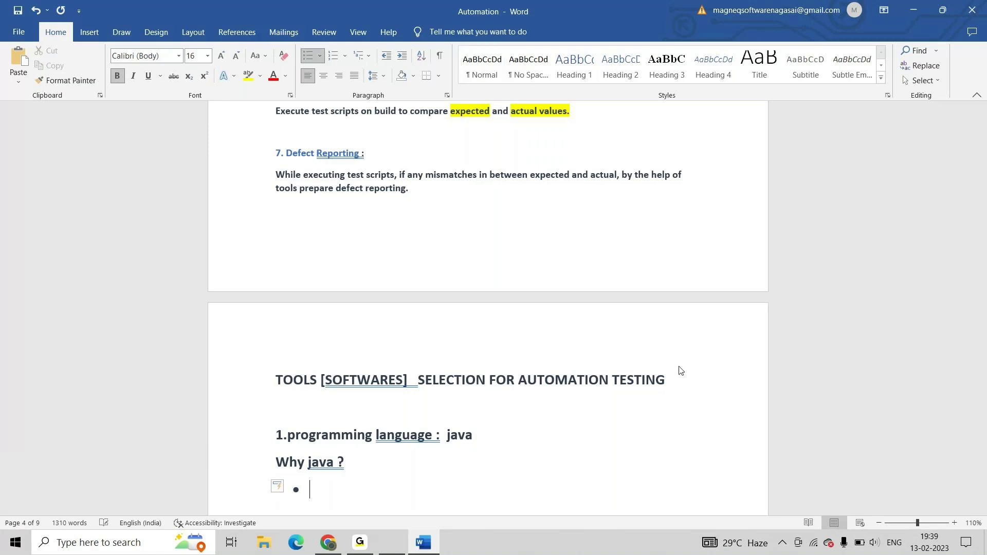
key("BackSpace")
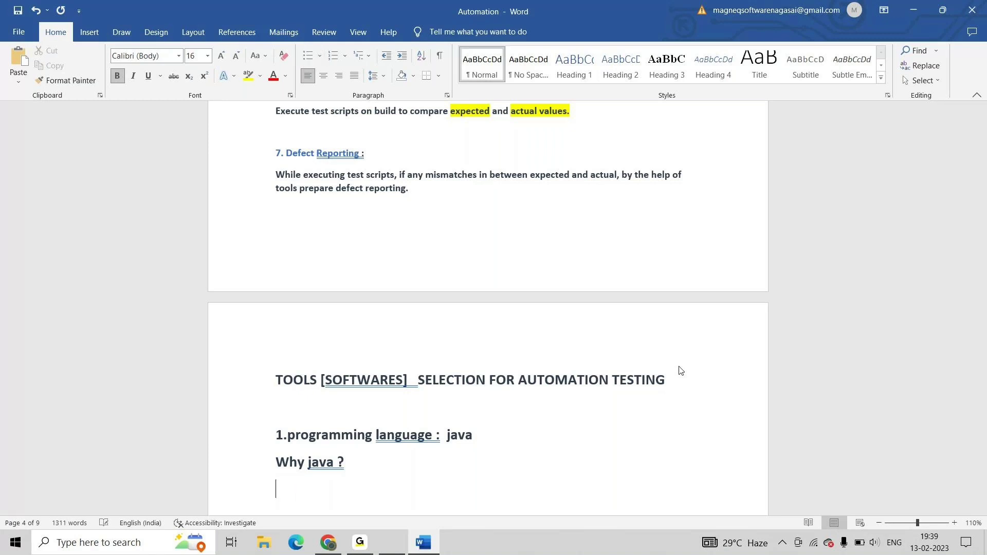
Type 'Simple , Object oriented' as the first Java features
type("sij")
key("BackSpace")
type("mple,OP")
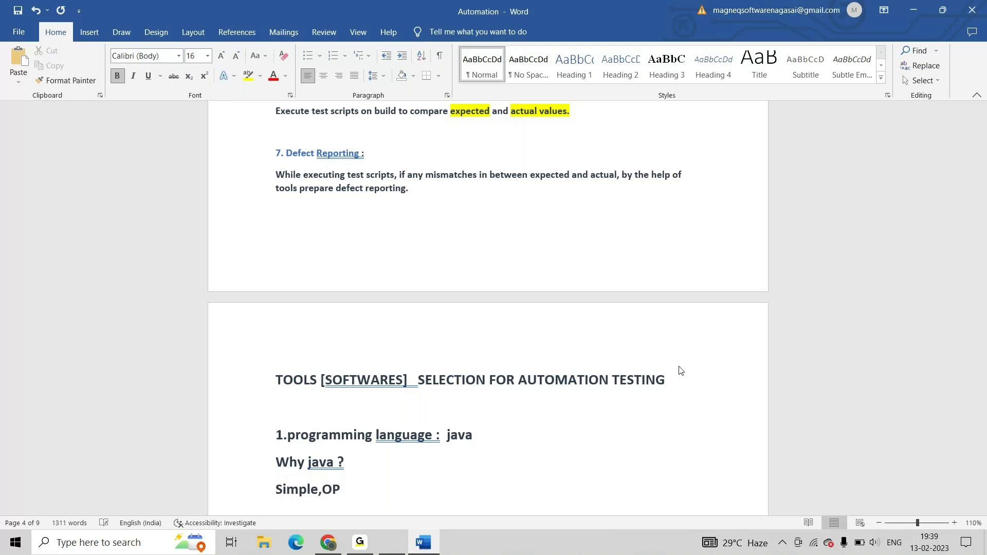
key("BackSpace")
type("B")
key("BackSpace")
type("bject oriented")
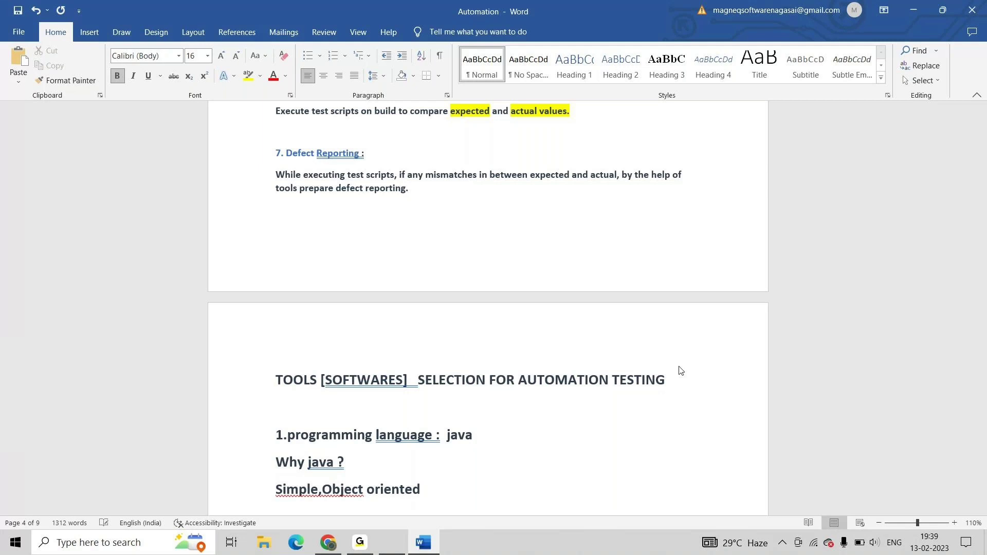
key("Left")
key("Left")
key("Left")
key("Left")
key("Left")
key("Left")
key("Left")
key("Left")
key("Left")
key("Right")
key("Right")
key("Right")
key("Right")
key("Right")
key("Right")
key("Right")
key("Right")
key("Right")
key("Right")
key("Right")
key("Right")
key("Right")
key("Right")
key("Right")
key("Right")
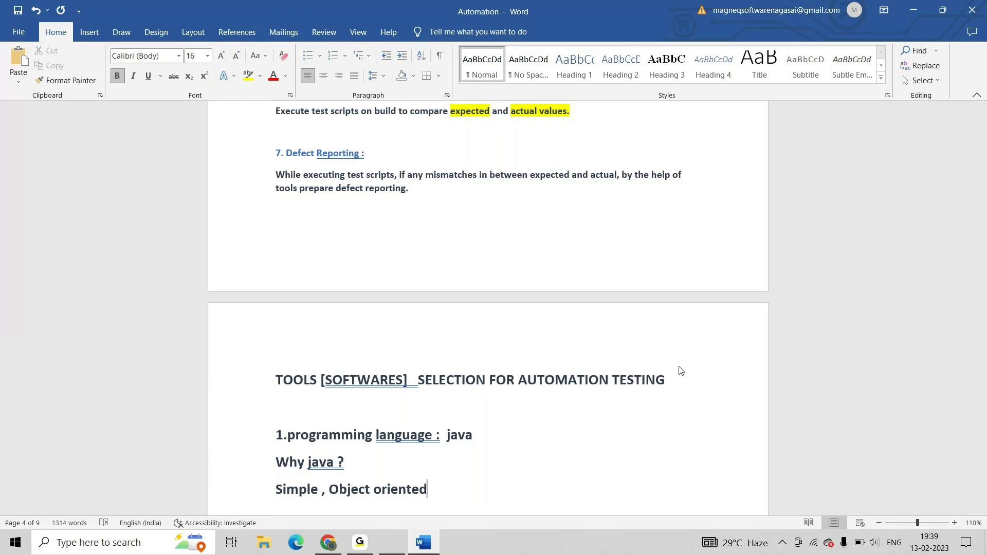
key("Return")
key("BackSpace")
Continue the features with ', Secured , platform independent ....'
scroll(680, 371, "down", 1)
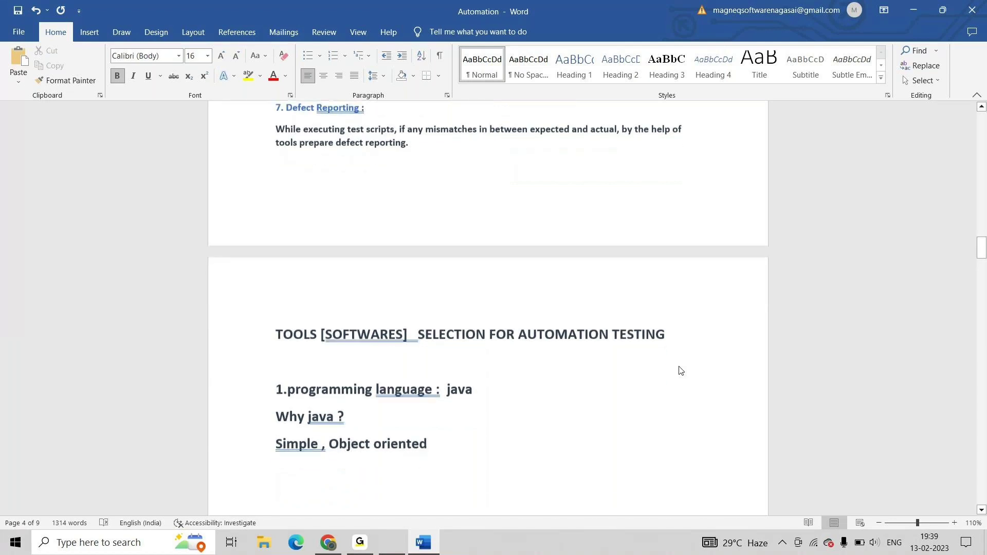
scroll(679, 370, "down", 1)
scroll(679, 370, "down", 1)
type(",")
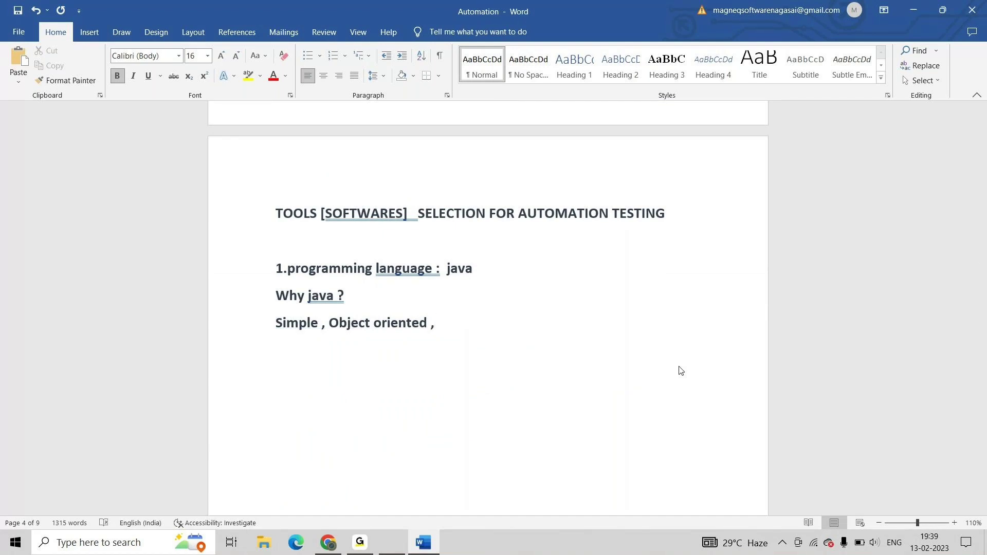
type(" Secured , platfor")
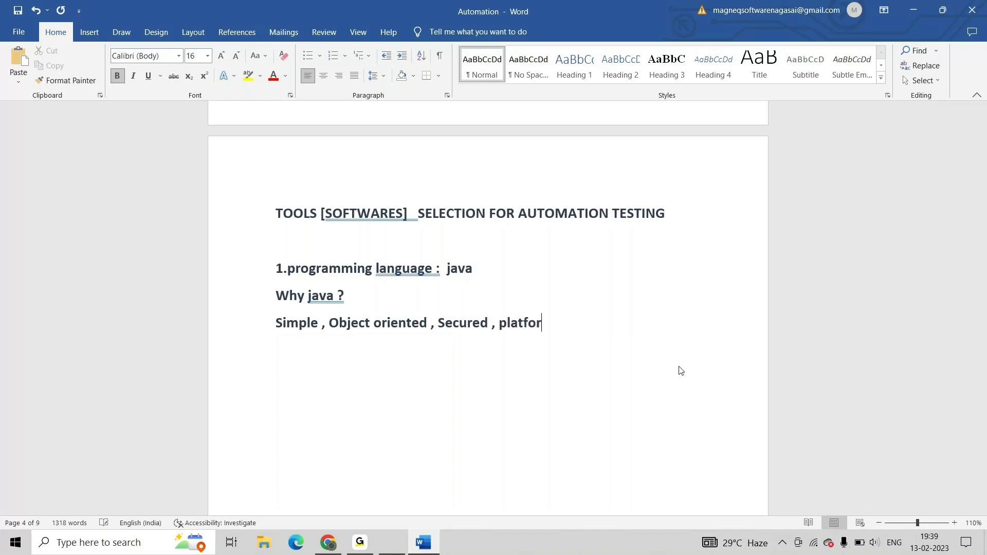
type("min")
key("BackSpace")
key("BackSpace")
type("indef")
key("BackSpace")
type("pendent")
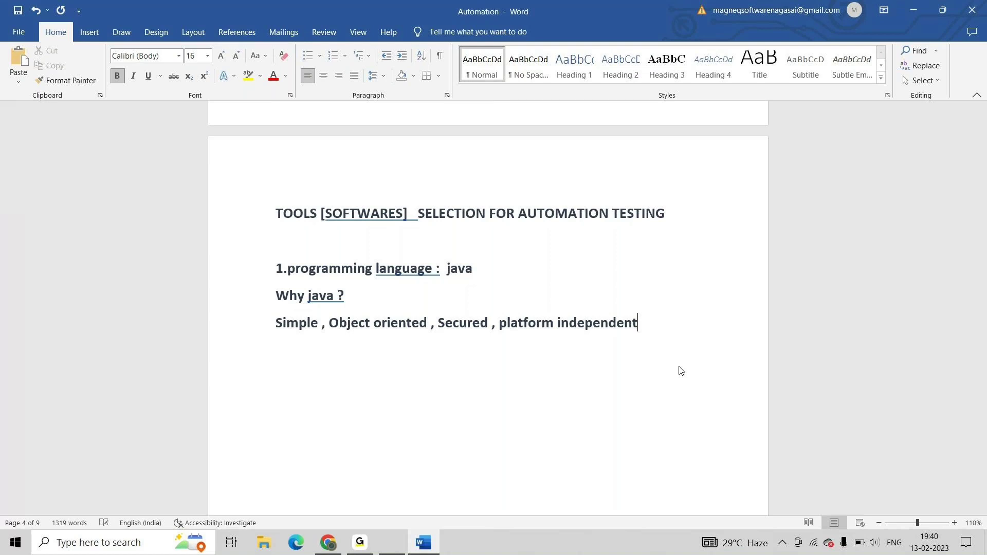
type(" ....")
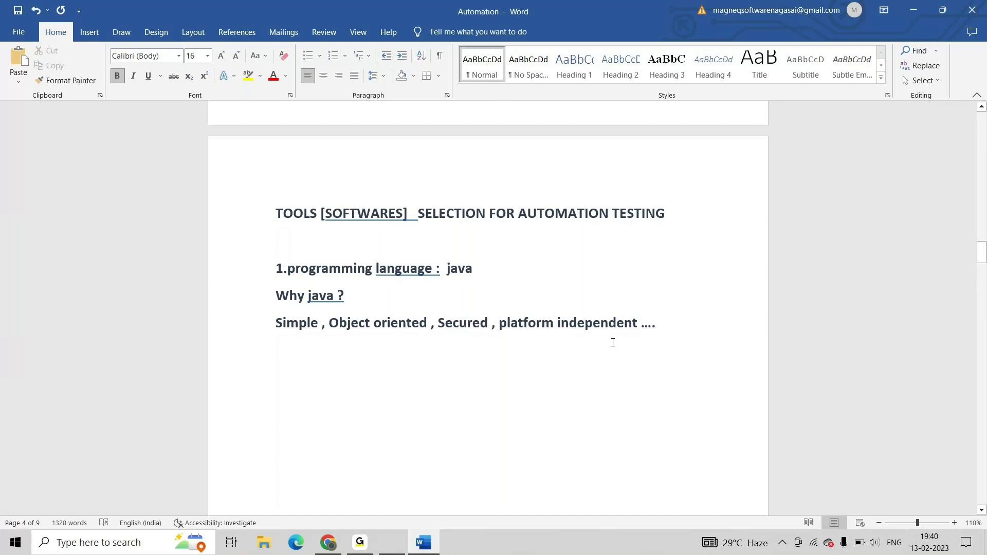
Add the line 'Java version : version>=java 17' below the reasons
key("Return")
key("Return")
type("2.")
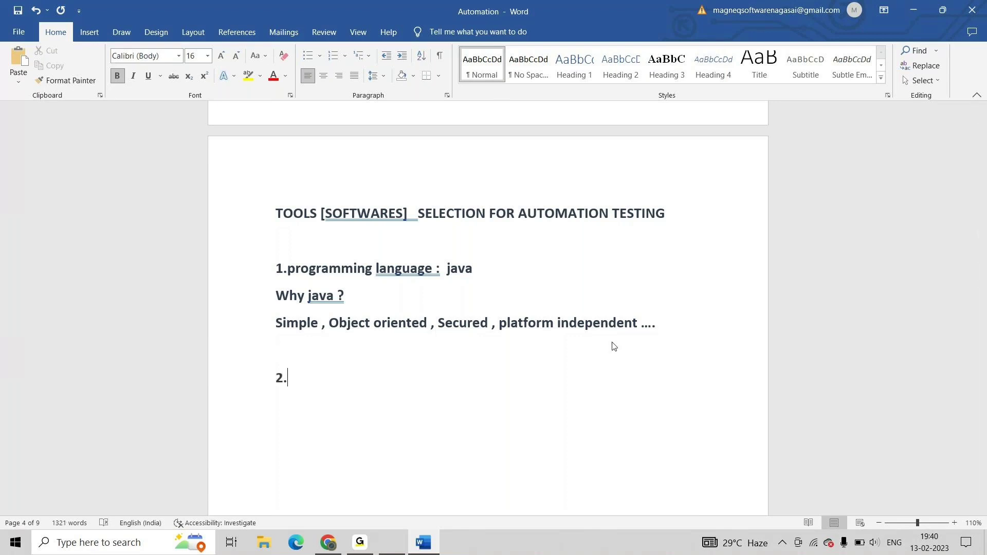
key("BackSpace")
key("BackSpace")
key("BackSpace")
type("Jva")
key("BackSpace")
key("BackSpace")
key("BackSpace")
type("ava versio")
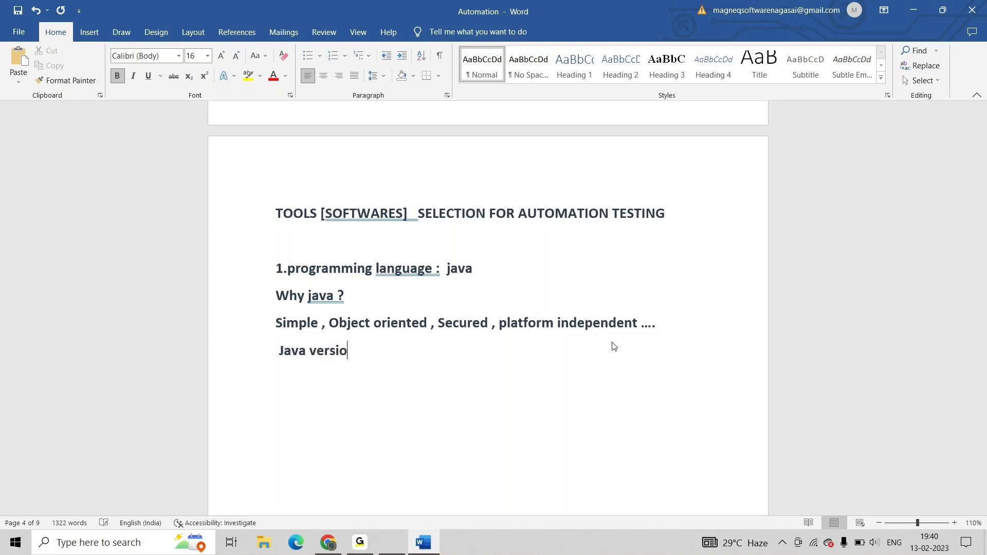
type("n : <")
key("BackSpace")
type(">=java 17")
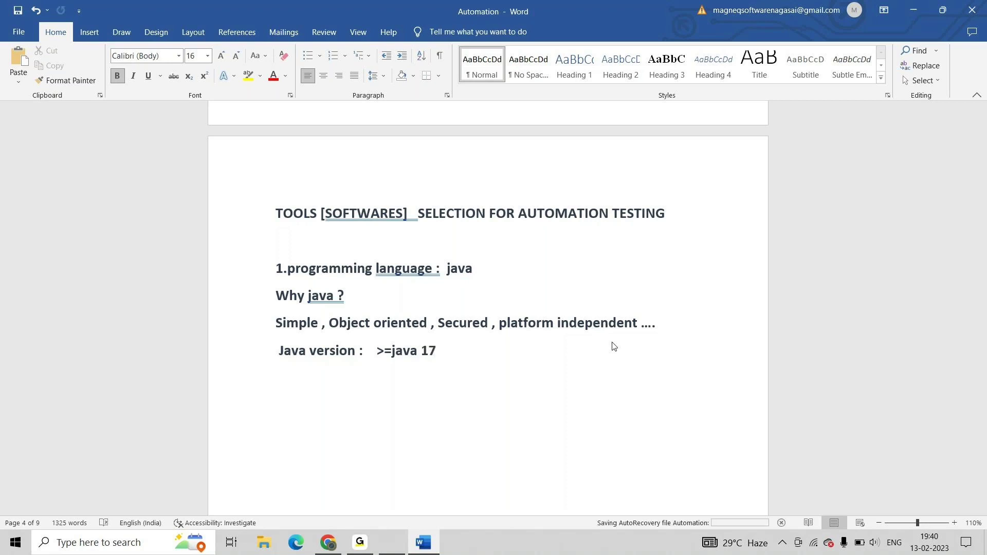
key("ctrl+Left")
key("ctrl+Left")
key("ctrl+Left")
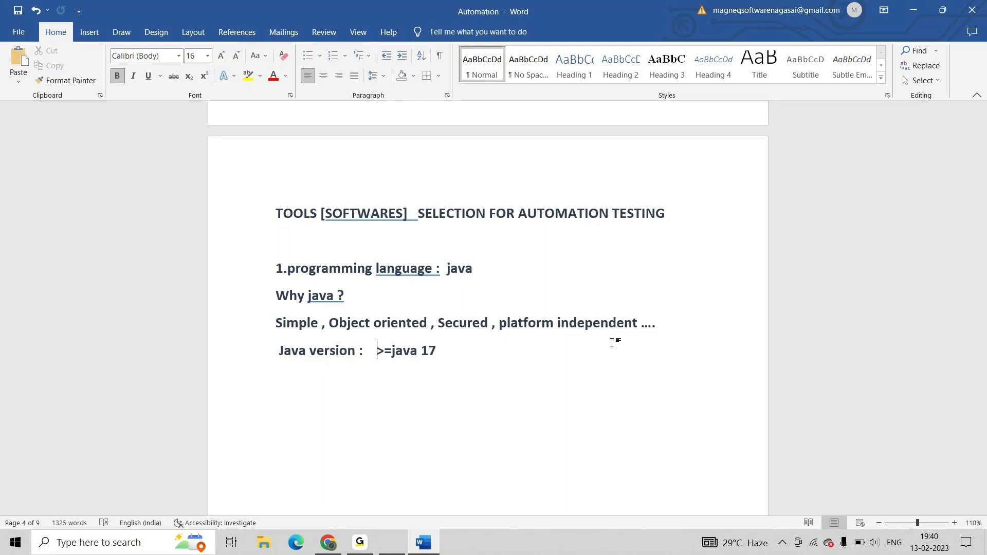
type("version")
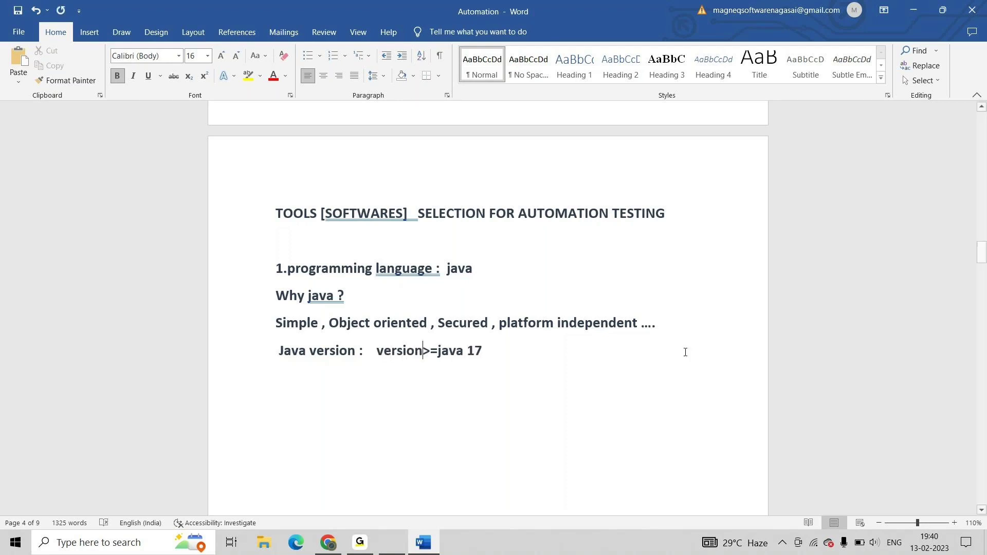
left_click(497, 351)
Start the second numbered item '2.' below the Java version line
key("Return")
key("Return")
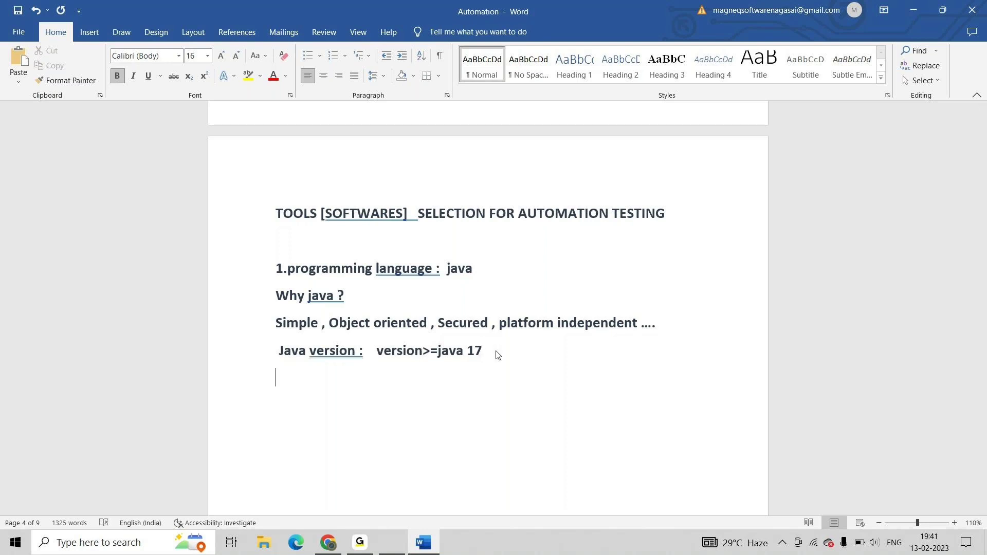
type("a")
key("BackSpace")
type("2.I")
Complete item 2 as 'IDE TOOL [INTEGRATED DEVELOPMENT ENVIRONMENT]', fixing typos, then start a new line
type("DE TOOL ")
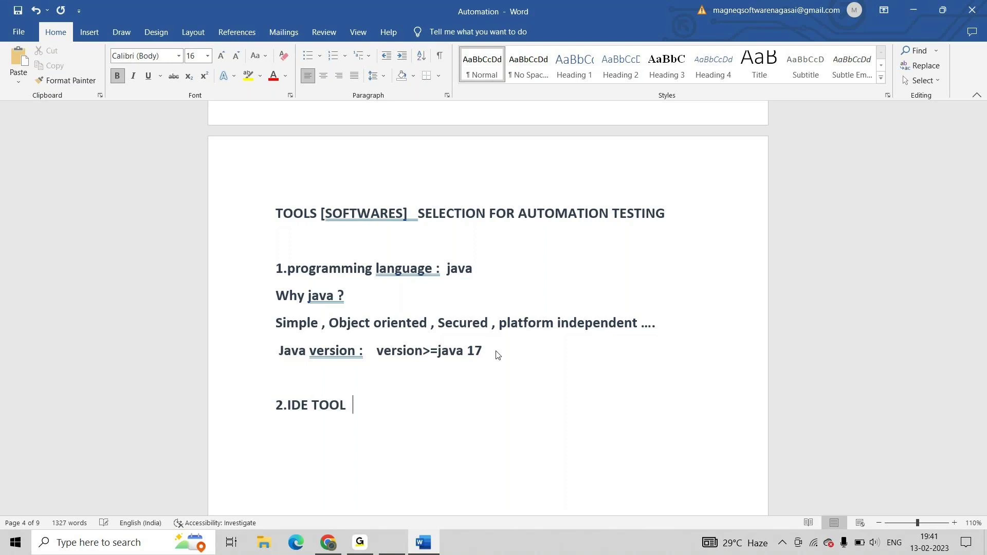
type(" [INTEGRATED ")
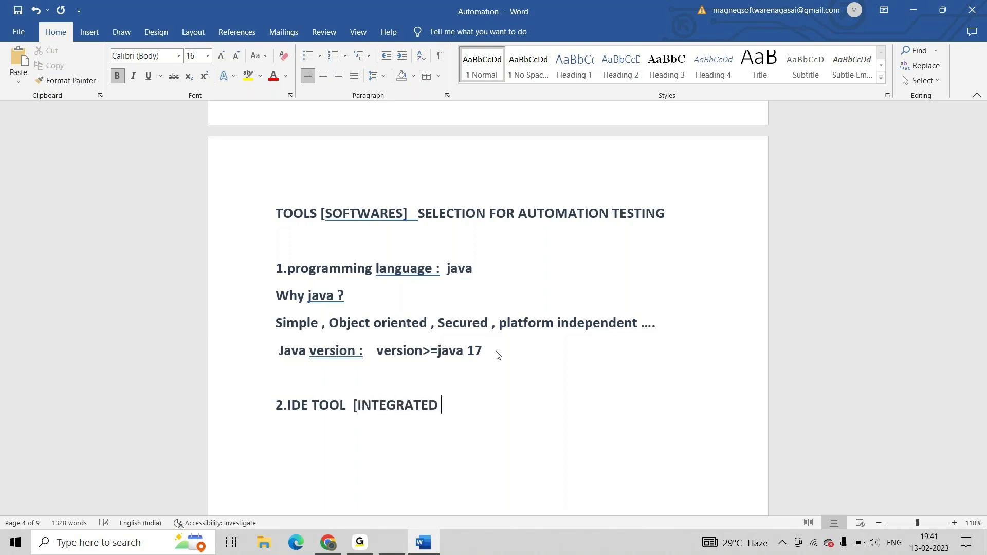
type("DEVELOPM")
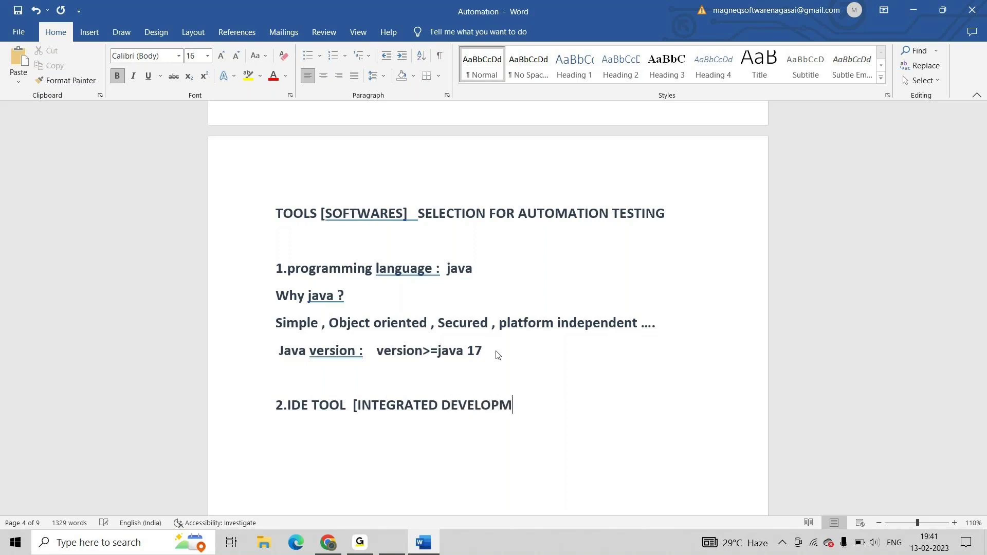
type("ENT ENVIROM")
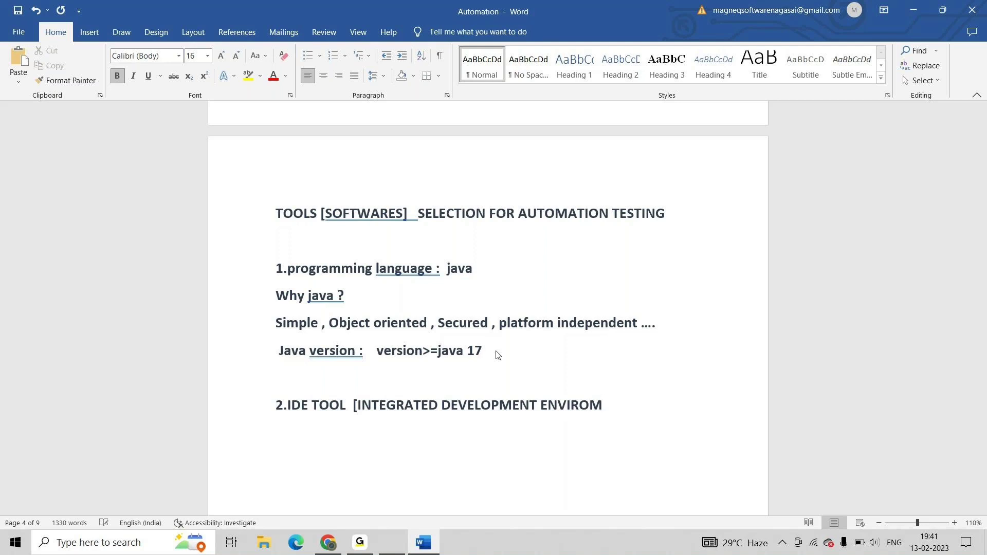
key("BackSpace")
type("NMETN")
key("BackSpace")
key("BackSpace")
type("NT TOOL")
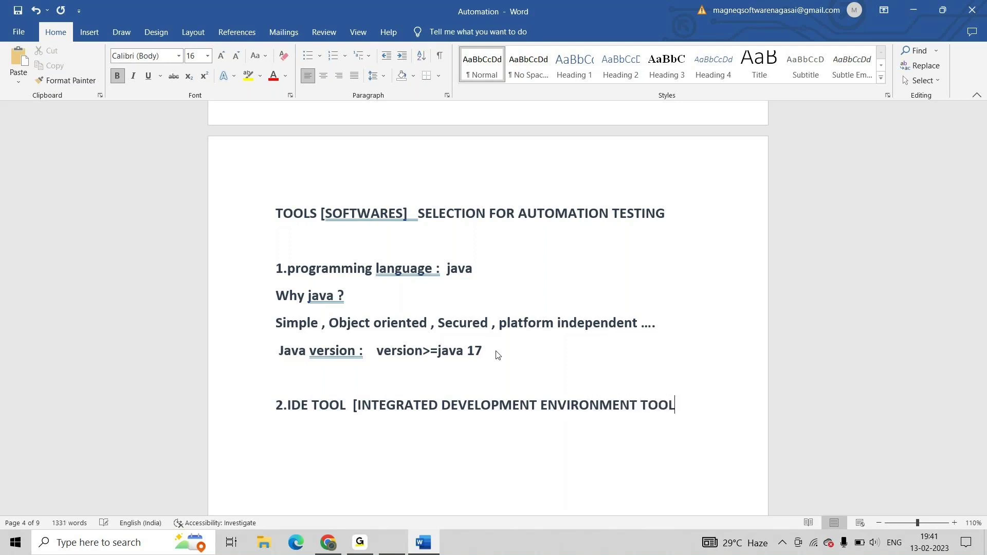
type("]")
key("BackSpace")
key("BackSpace")
key("BackSpace")
key("BackSpace")
key("BackSpace")
key("BackSpace")
type("]")
key("Return")
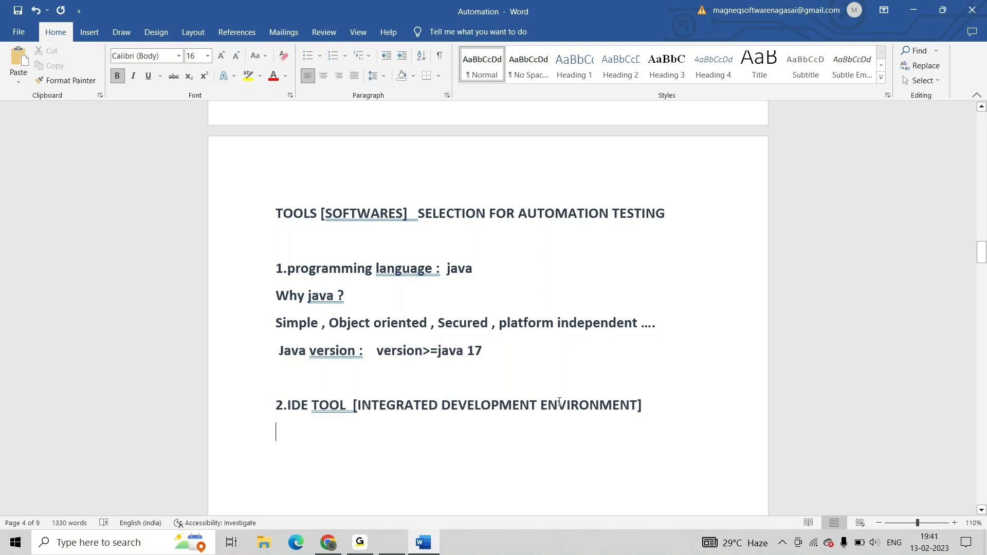
List '- Eclipse IDE' and begin the next line as 'Ide edition - '
type("-")
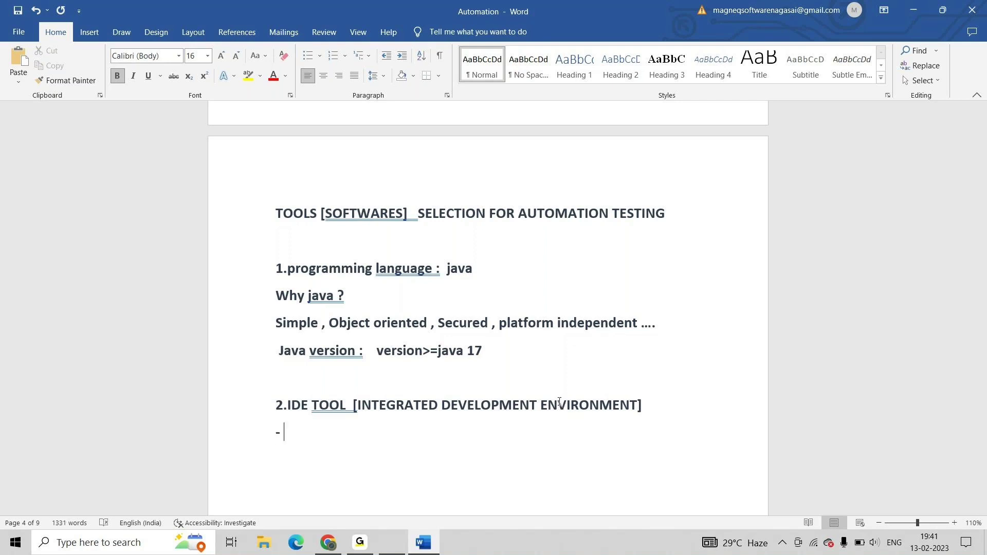
type(" Eclipse IDE")
key("Return")
type("ide versio")
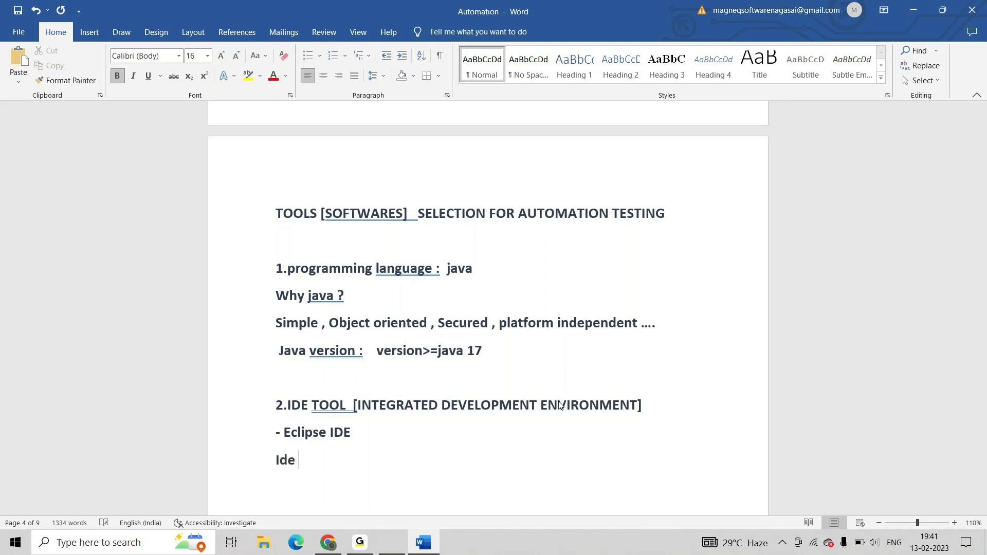
type("n - j")
key("BackSpace")
type("e")
key("BackSpace")
key("BackSpace")
key("BackSpace")
key("BackSpace")
key("BackSpace")
key("BackSpace")
key("BackSpace")
key("BackSpace")
key("BackSpace")
key("BackSpace")
key("BackSpace")
type("edition - java")
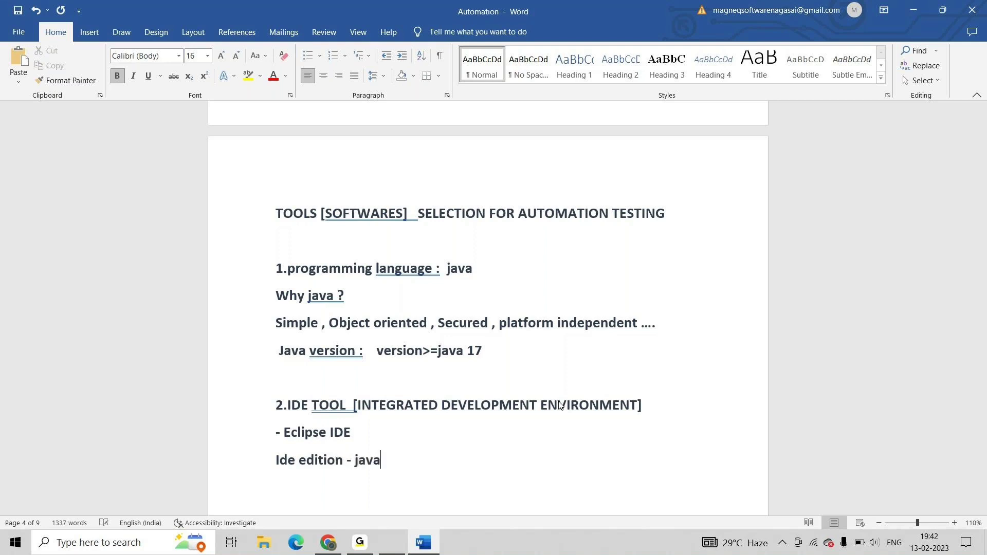
key("BackSpace")
key("BackSpace")
key("BackSpace")
key("BackSpace")
Type 'enterprise edit' and set the font size back to 16
type("enterprise editon")
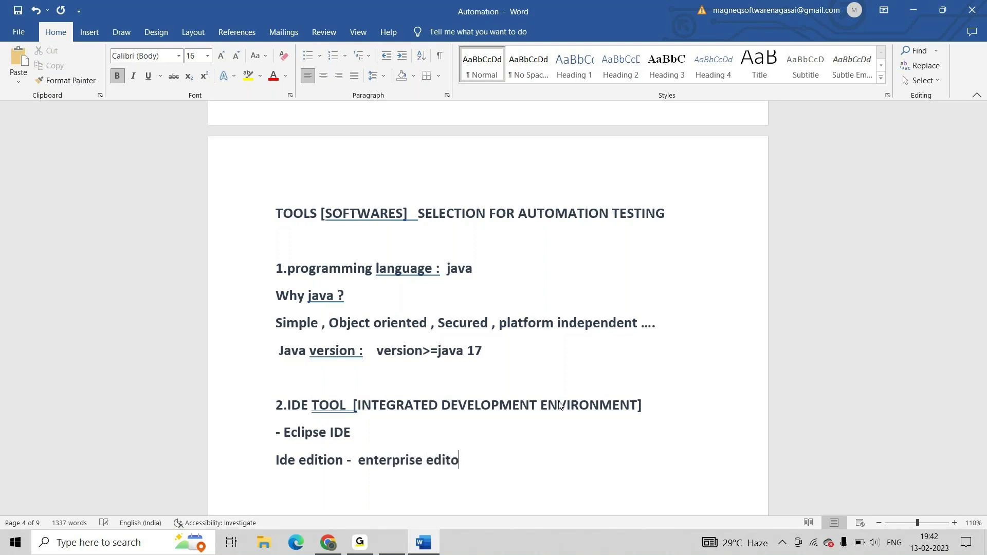
key("BackSpace")
key("BackSpace")
key("BackSpace")
key("ctrl+space")
type("io")
key("BackSpace")
key("BackSpace")
type(":")
key("BackSpace")
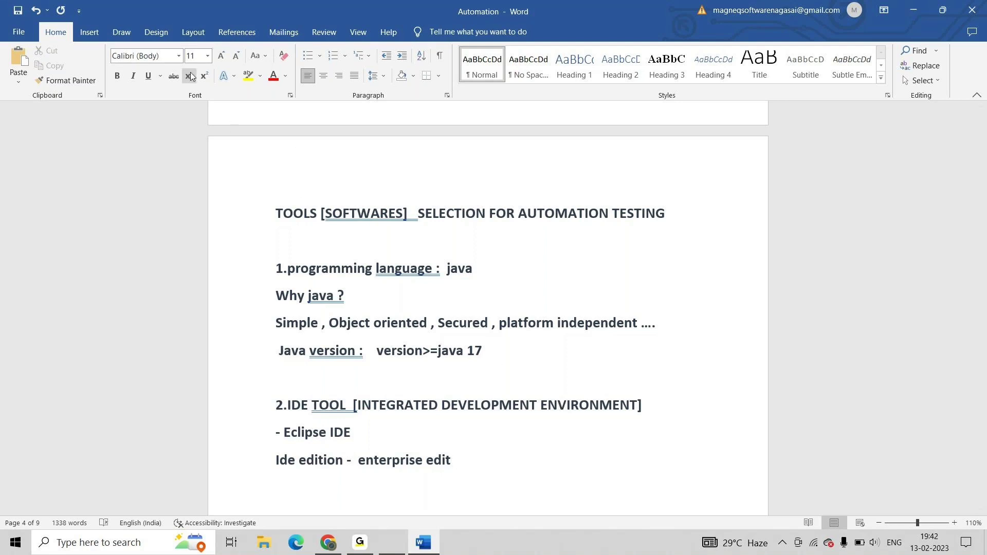
left_click(208, 56)
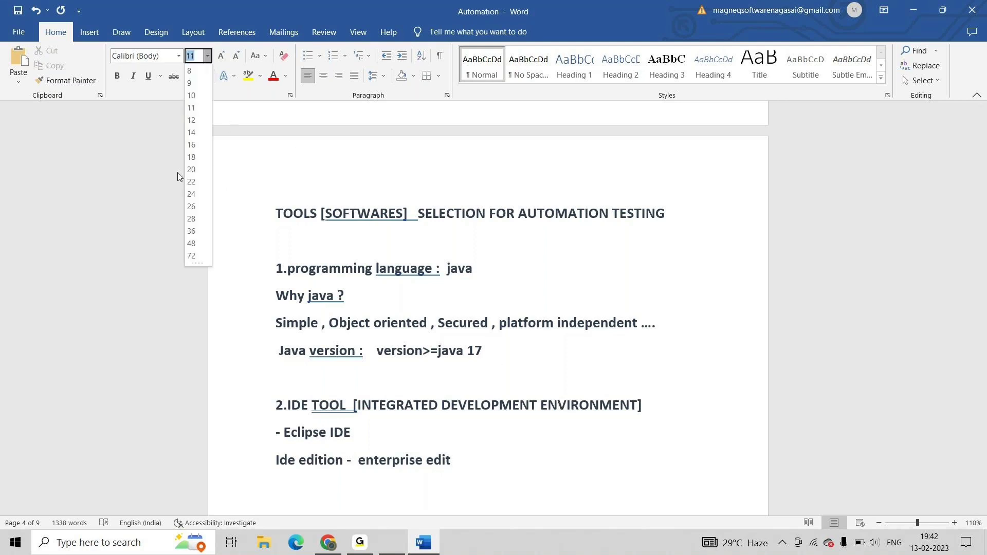
left_click(192, 145)
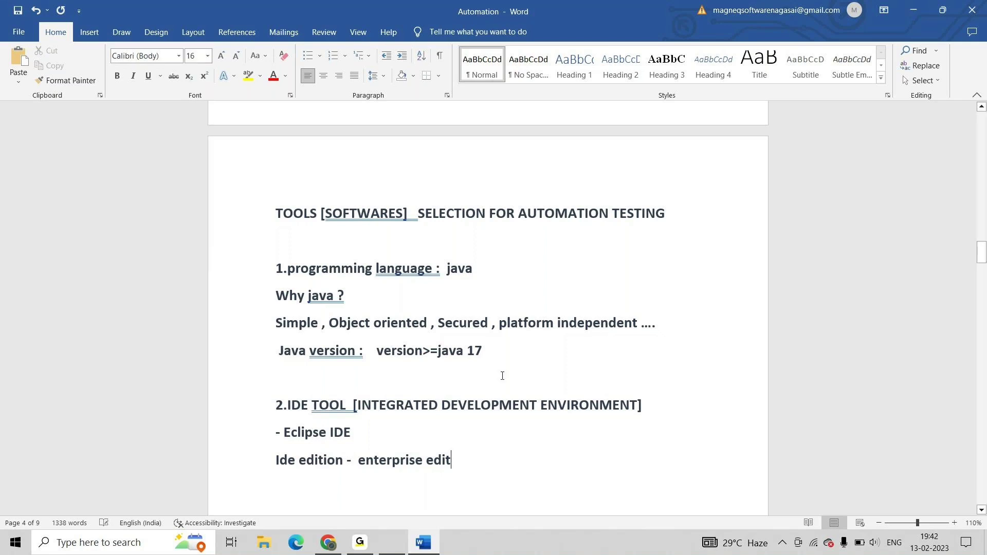
left_click(446, 459)
Finish the line with 'edition [because web application testing purpose]'
type("tion")
key("BackSpace")
key("BackSpace")
key("BackSpace")
key("BackSpace")
type("tion")
key("BackSpace")
key("BackSpace")
type("n")
key("BackSpace")
type("on")
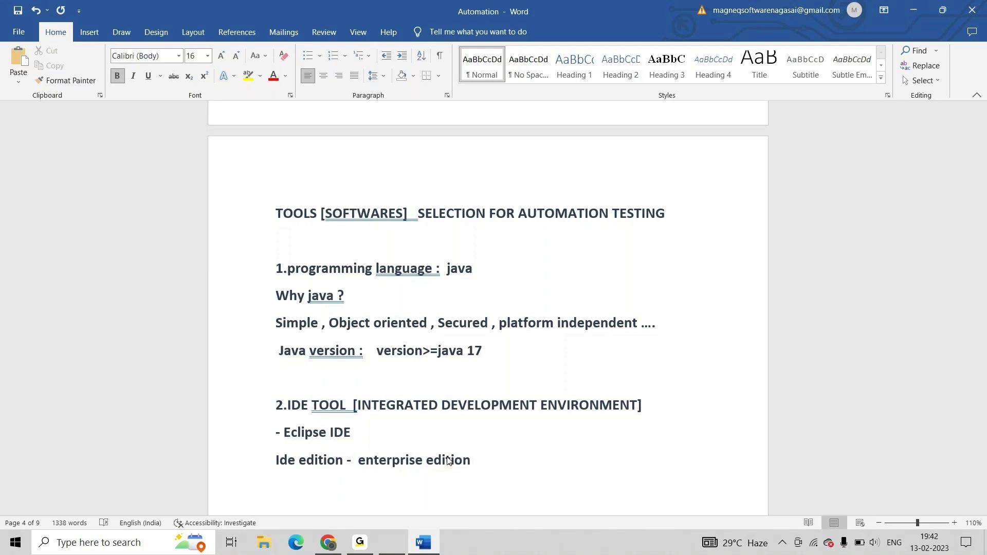
type(" [because web")
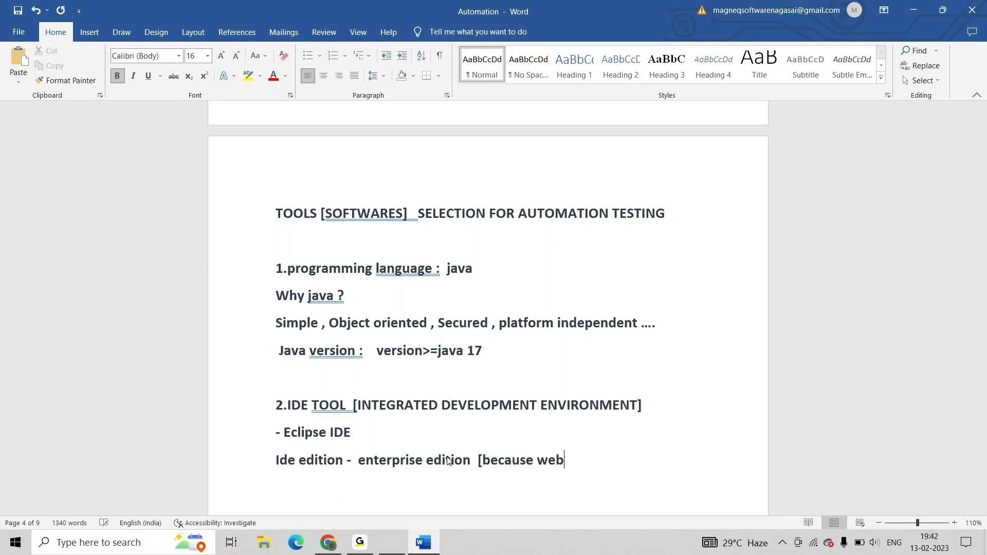
type(" application te")
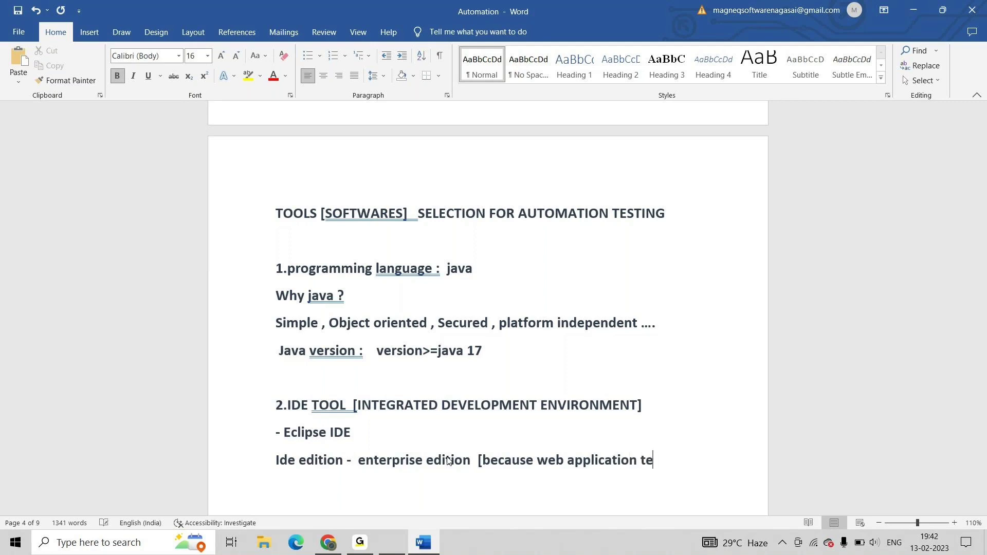
type("sting purp")
key("BackSpace")
type("rpo")
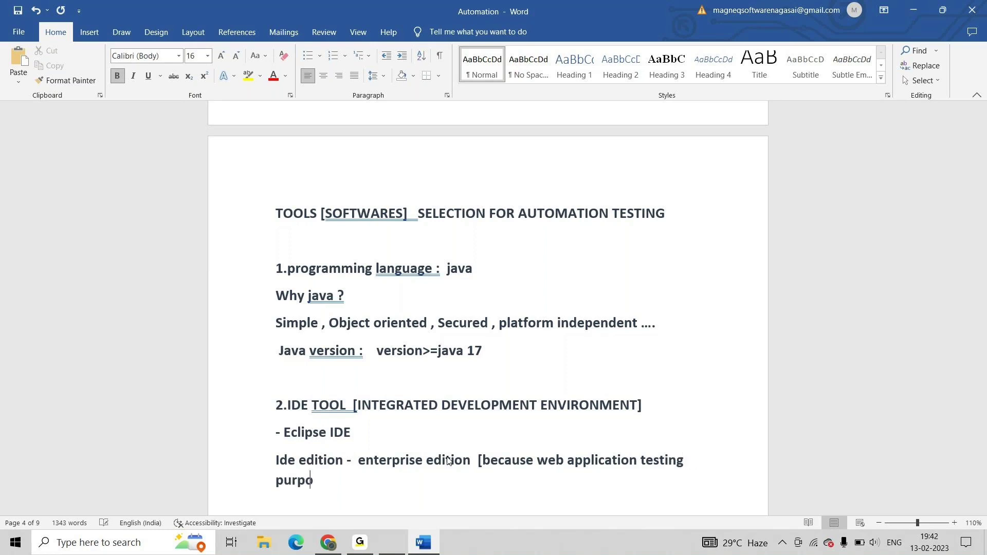
type("se]")
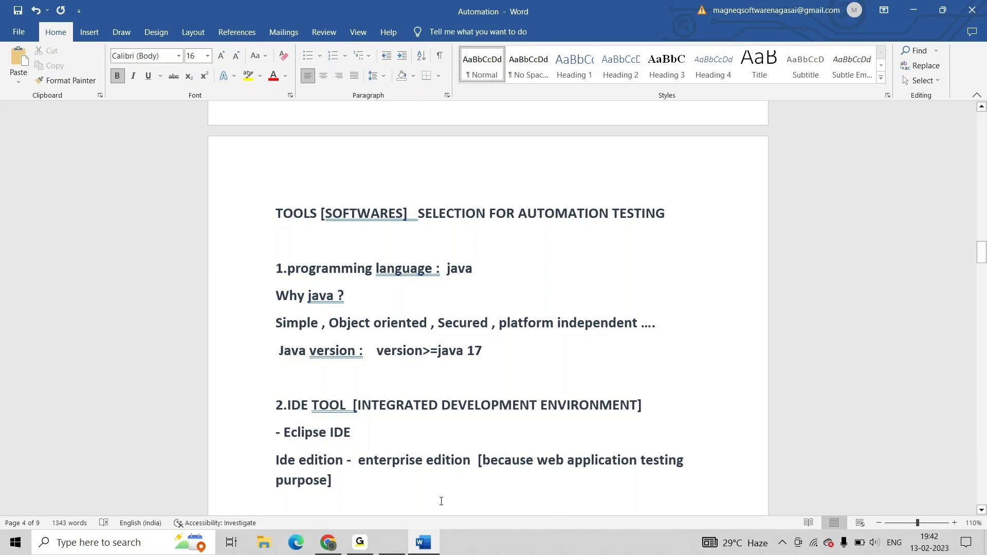
scroll(441, 501, "down", 1)
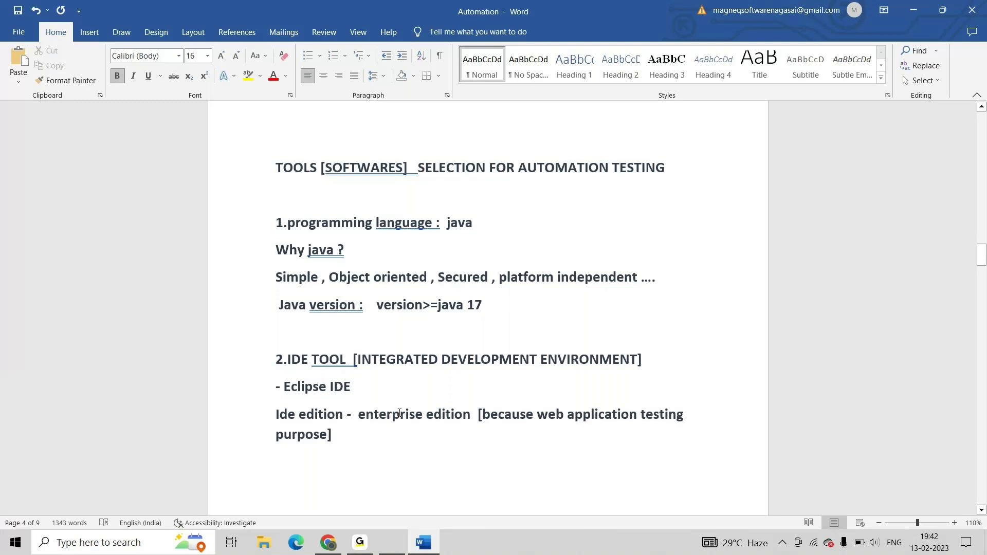
scroll(416, 426, "down", 2)
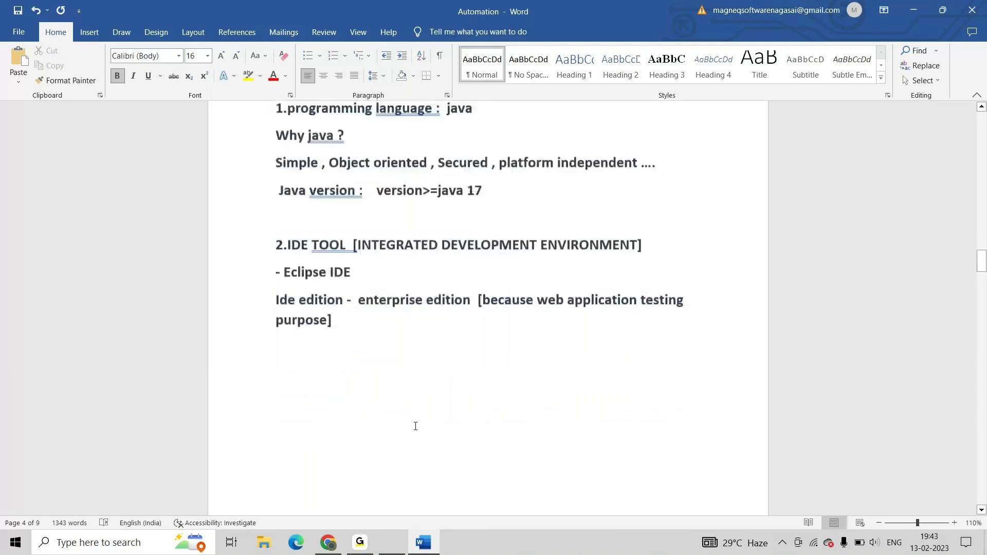
Add item '3.Automation testing tool - Selenium Webdriver' and ignore the Webdriver spelling flag
key("Return")
key("Return")
type("3.S")
key("BackSpace")
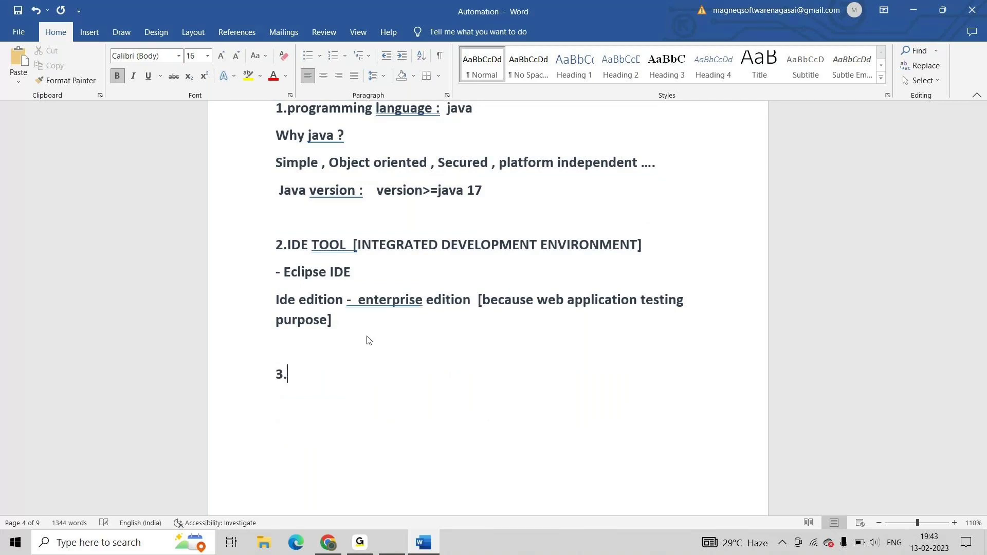
type("Automation t")
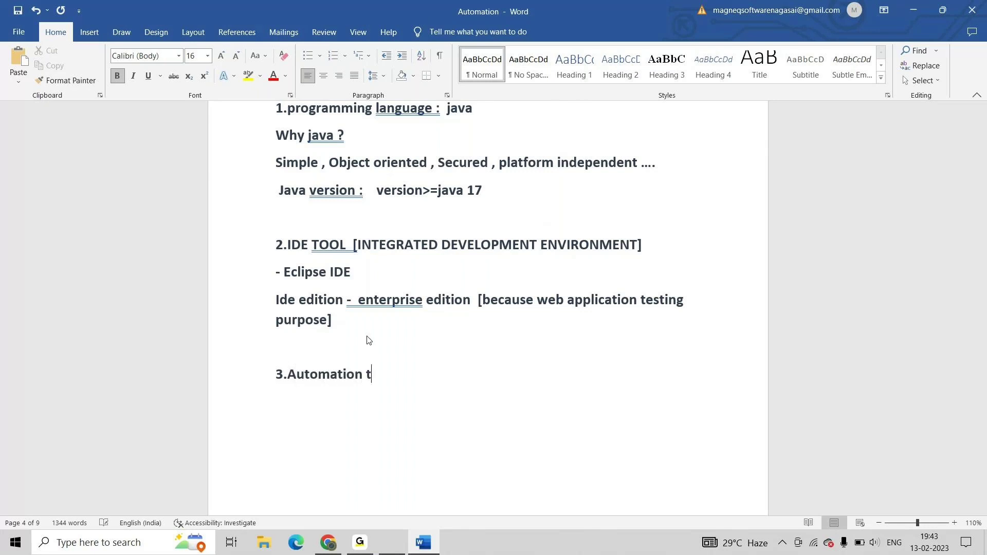
type("esting tool -  ")
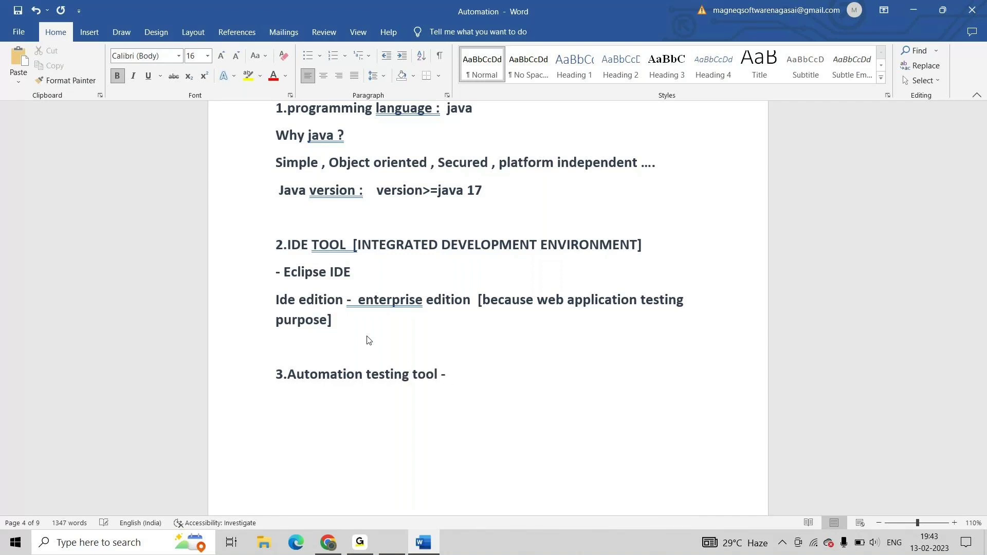
type("Selenium Webdriver")
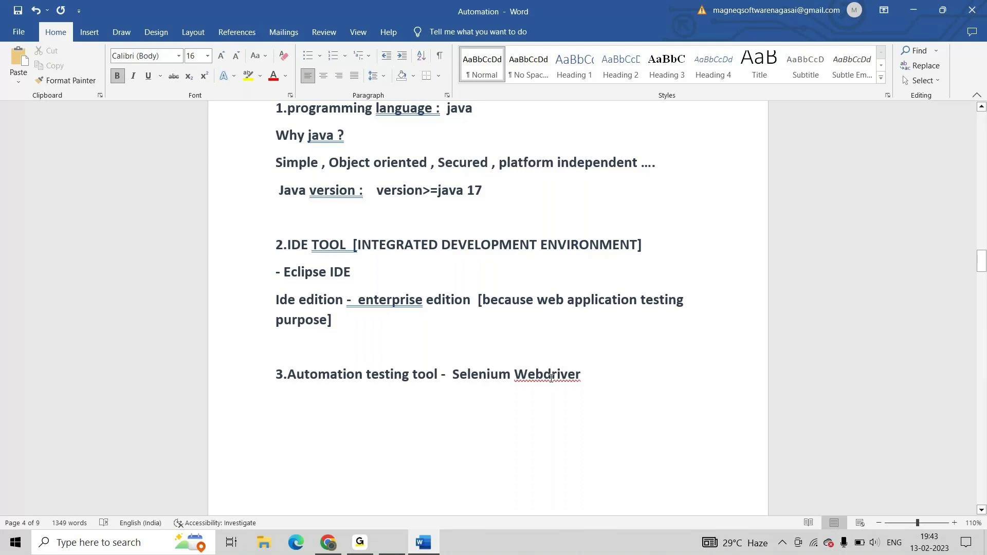
right_click(550, 378)
left_click(542, 180)
Add 'Why selenium?' answered by 'because it is a open source and web application testing tool'
key("Return")
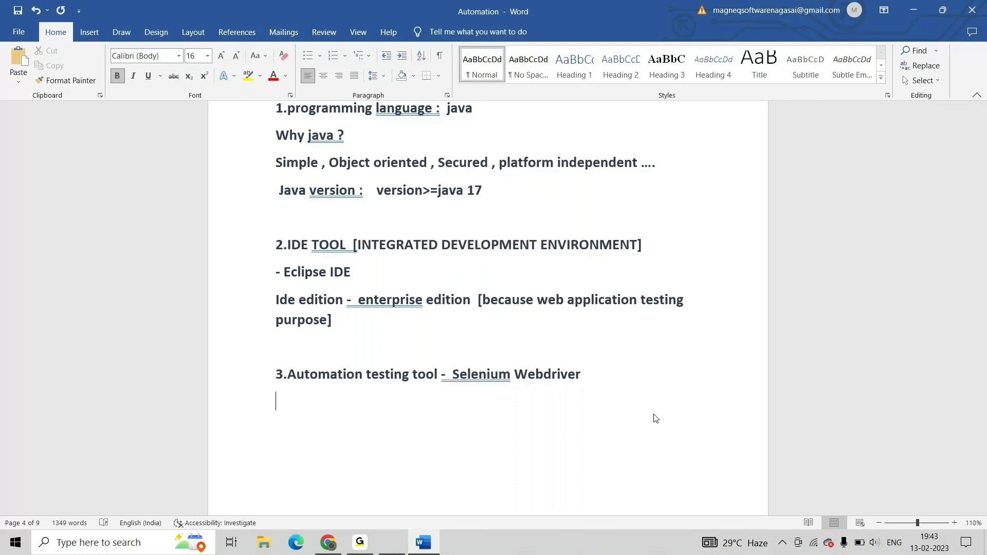
type("Why selen")
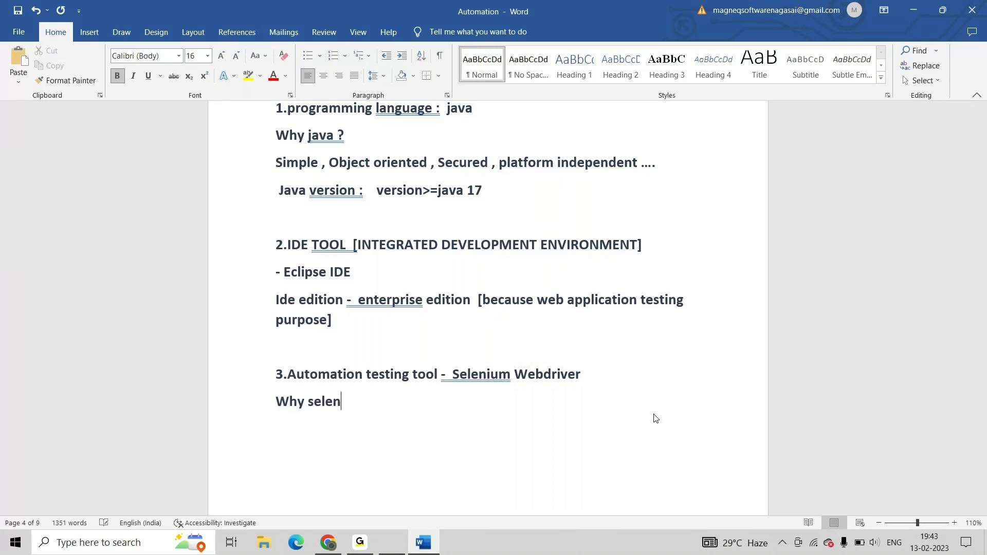
type("ium?")
key("Return")
type("because it")
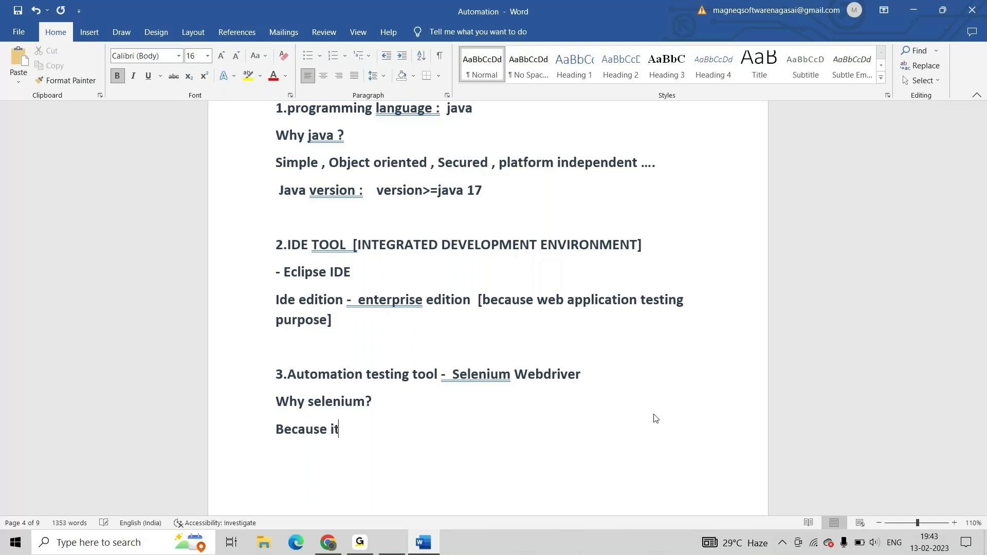
type(" is a")
key("ctrl+Left")
key("ctrl+Left")
type(",")
key("ctrl+Right")
key("End")
type("opensou")
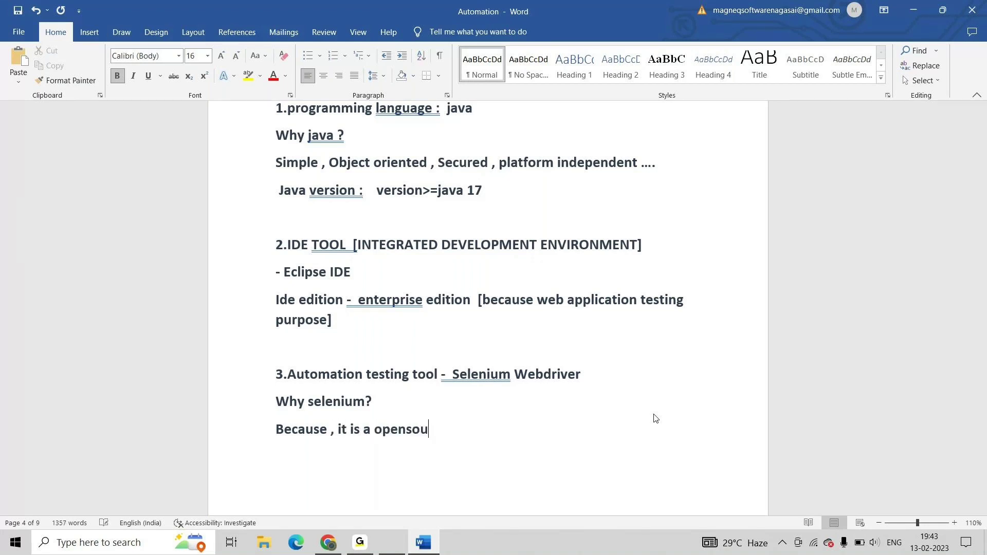
key("BackSpace")
key("BackSpace")
key("BackSpace")
type("source and weba")
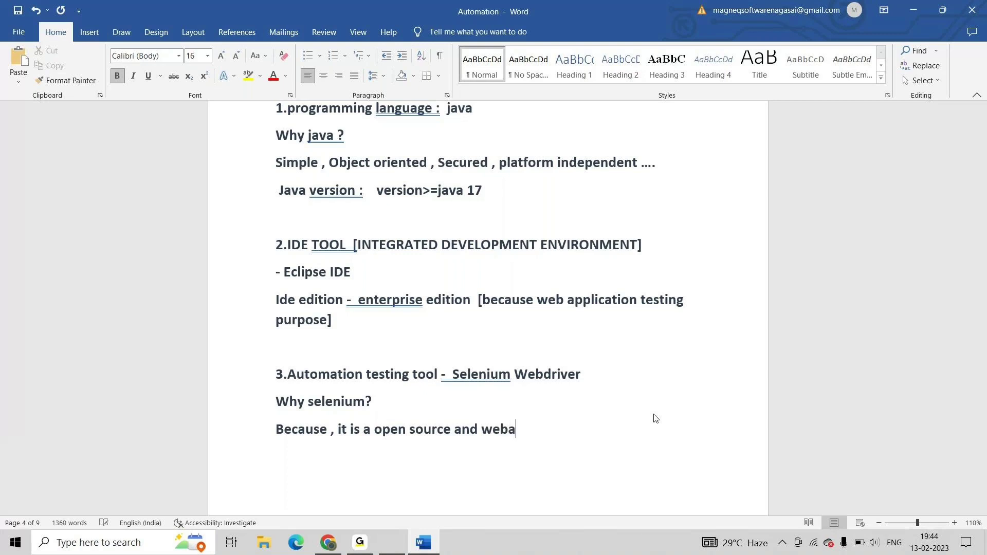
key("BackSpace")
type("application testing tool.")
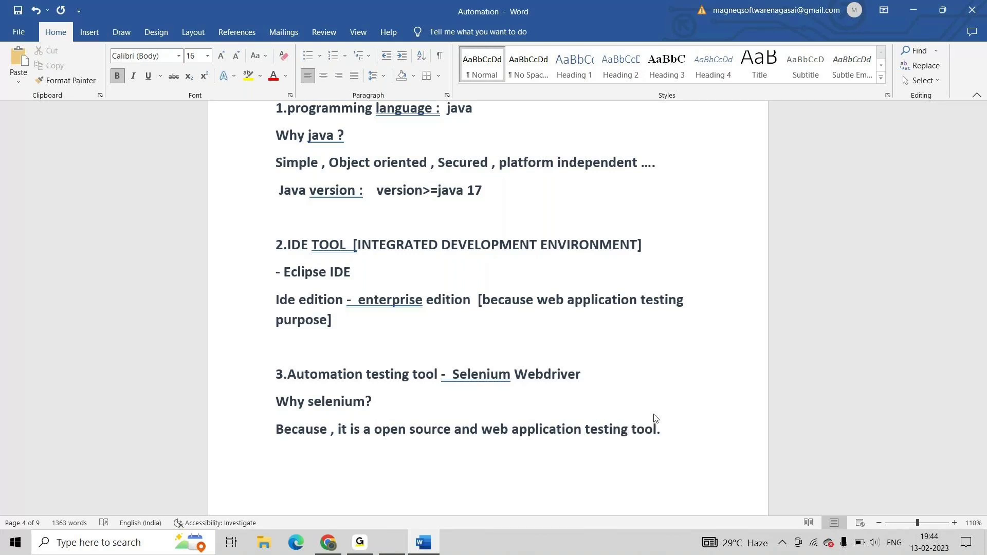
scroll(654, 416, "down", 1)
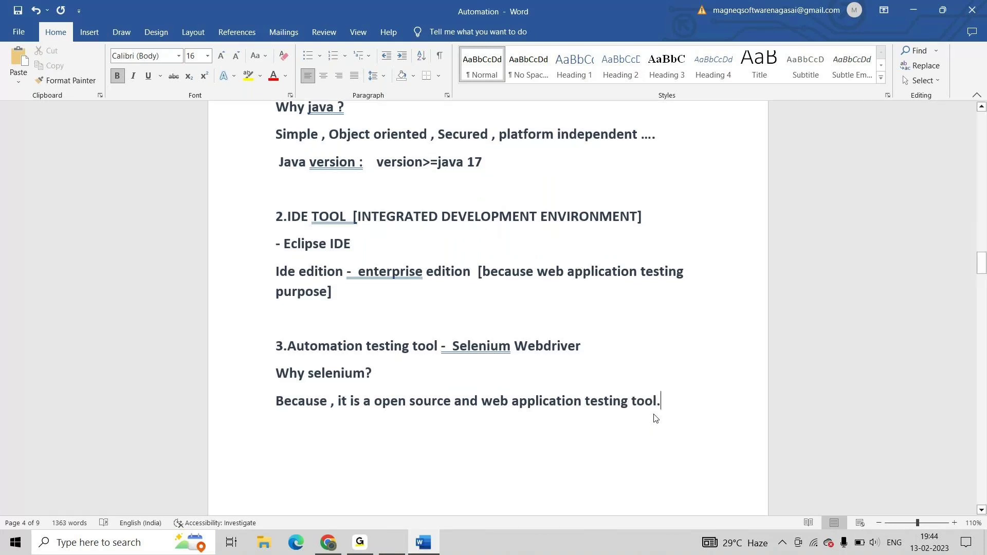
scroll(304, 148, "up", 2)
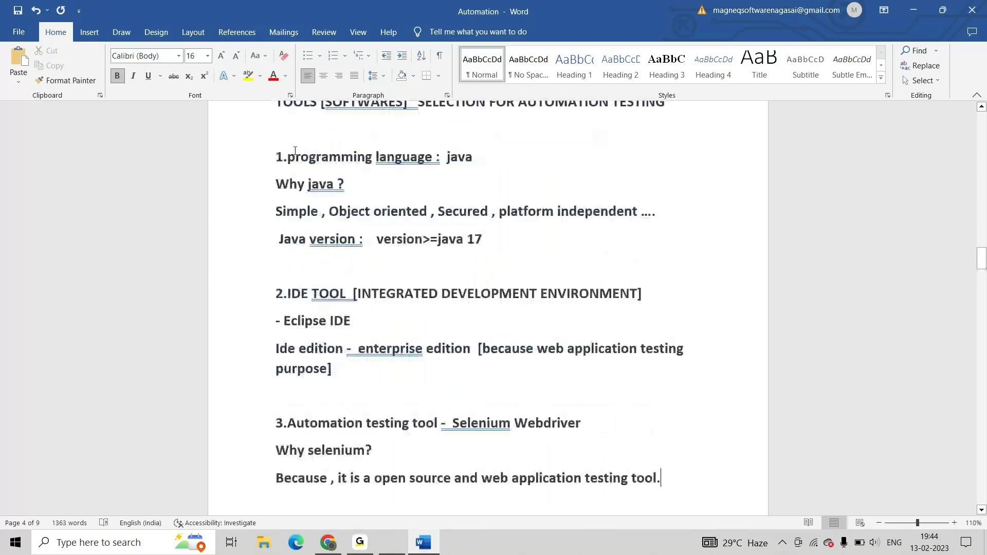
scroll(304, 148, "up", 2)
scroll(290, 158, "down", 4)
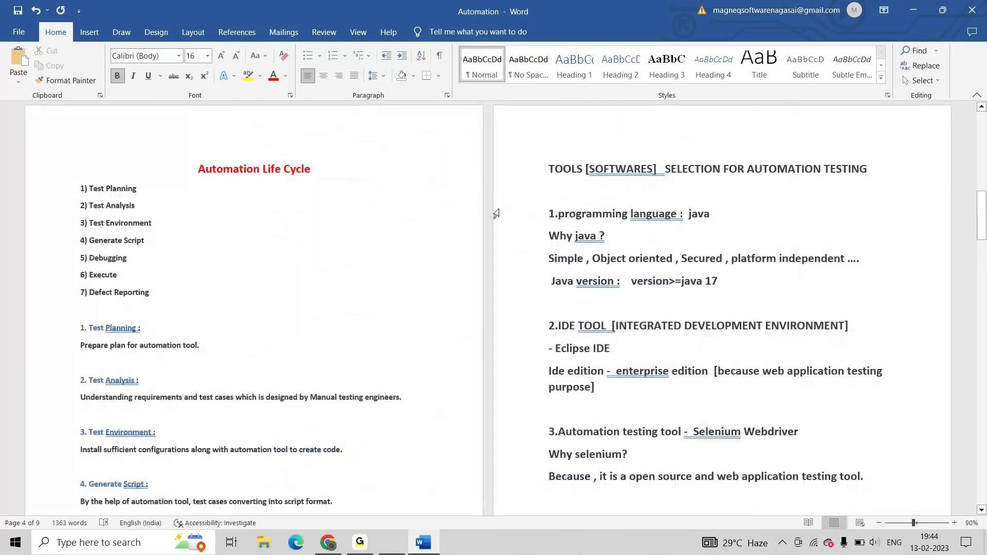
scroll(405, 279, "down", 2)
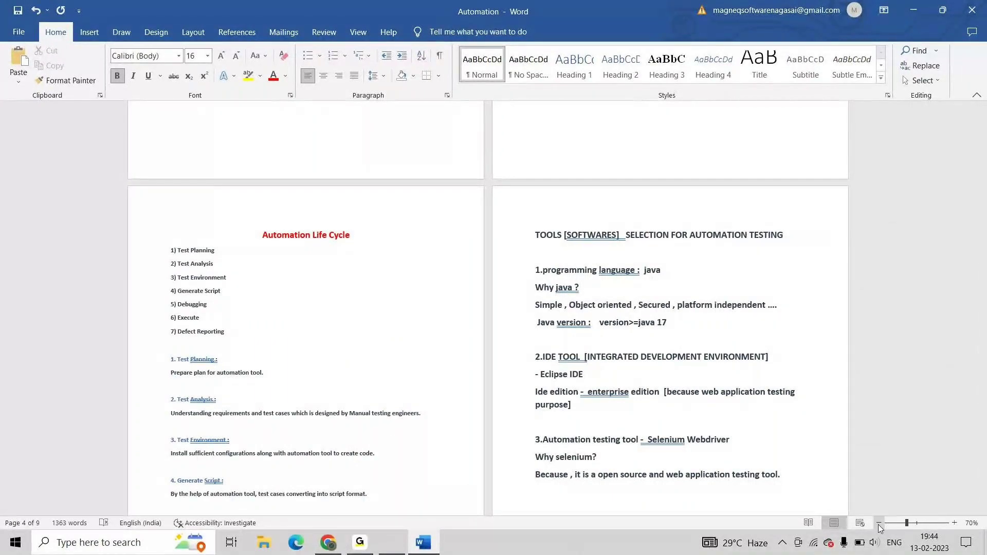
left_click(810, 522)
left_click(835, 523)
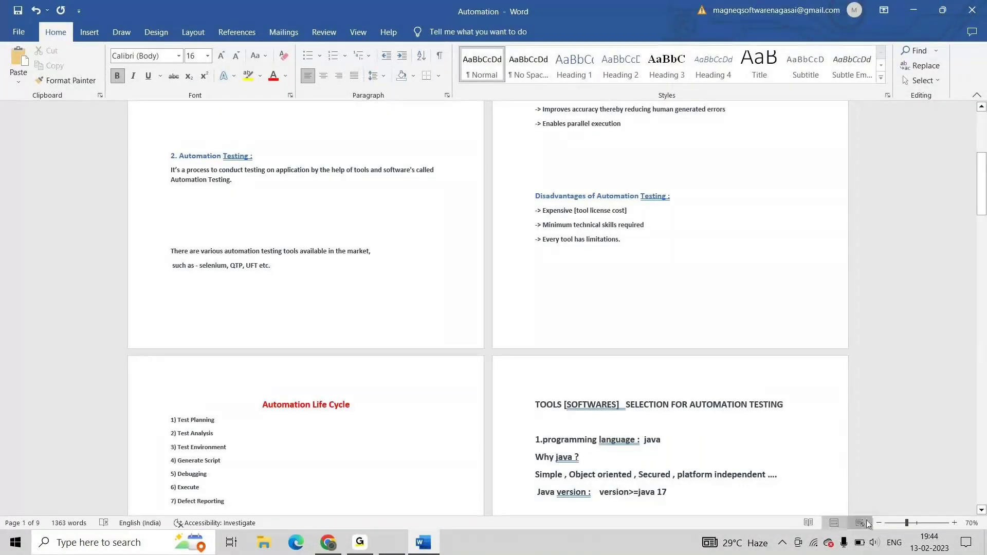
left_click(867, 523)
left_click(832, 524)
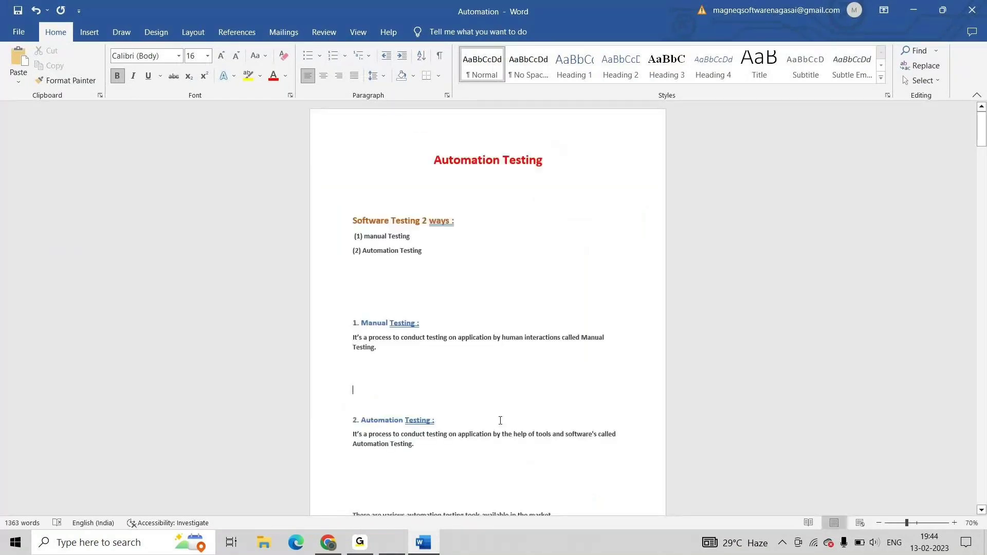
scroll(500, 421, "down", 15)
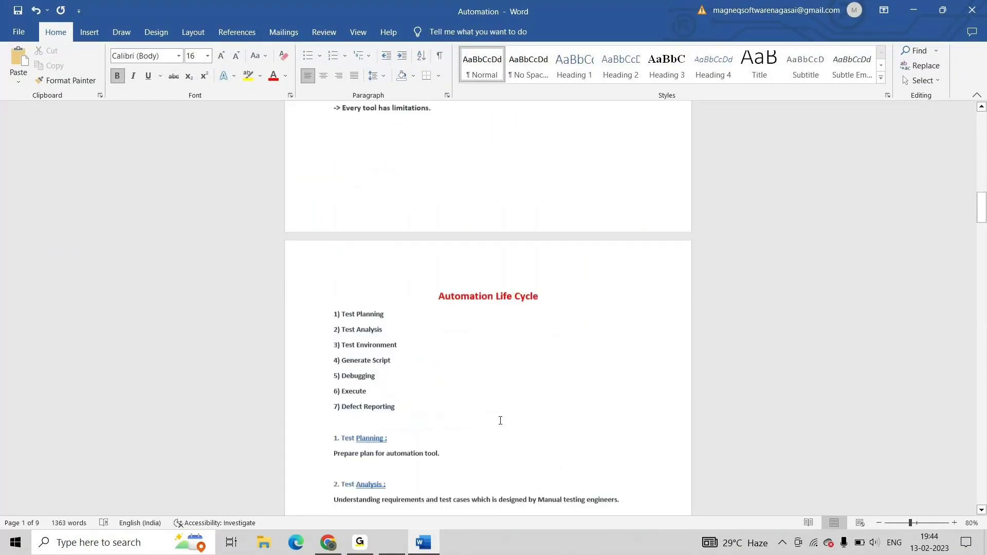
scroll(501, 420, "down", 1)
scroll(501, 420, "down", 15)
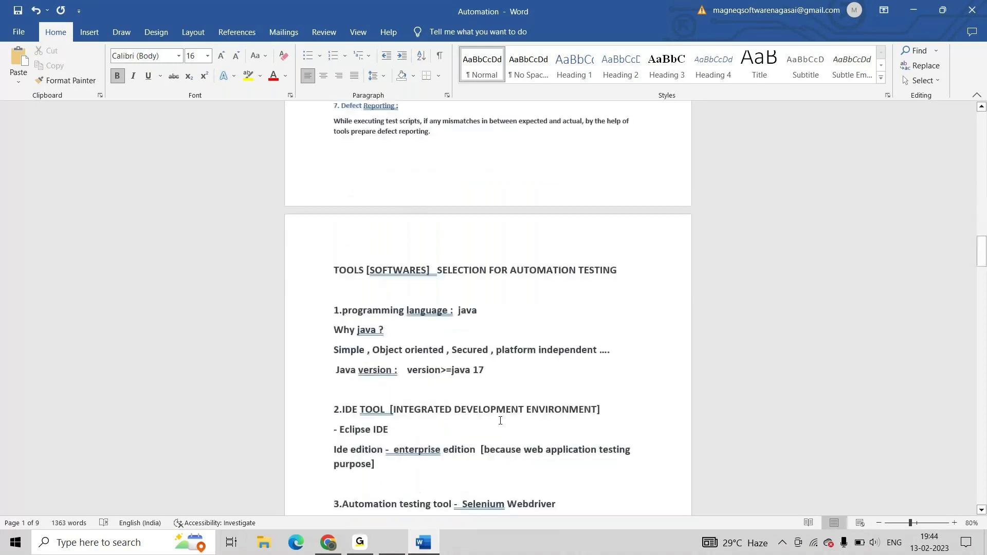
scroll(500, 421, "down", 1)
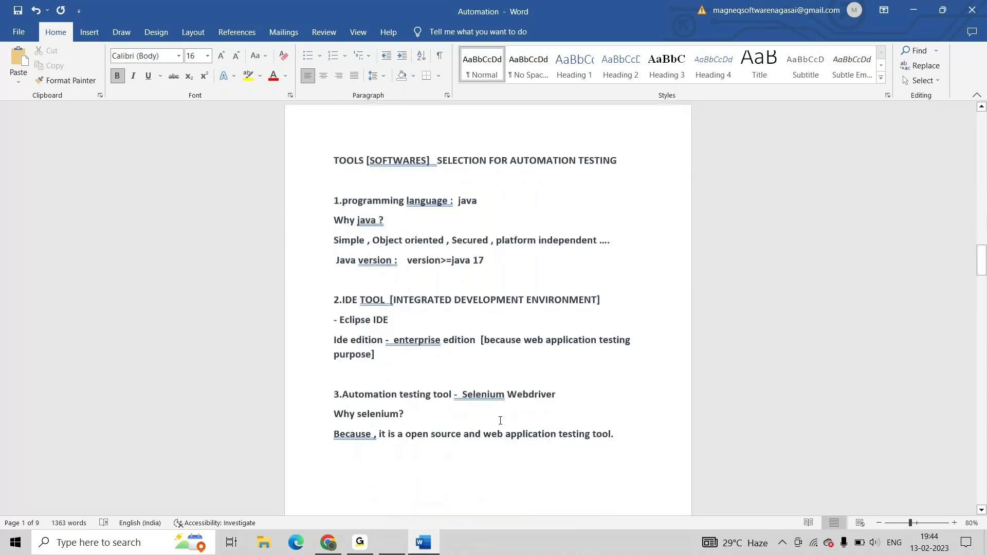
scroll(500, 421, "down", 1)
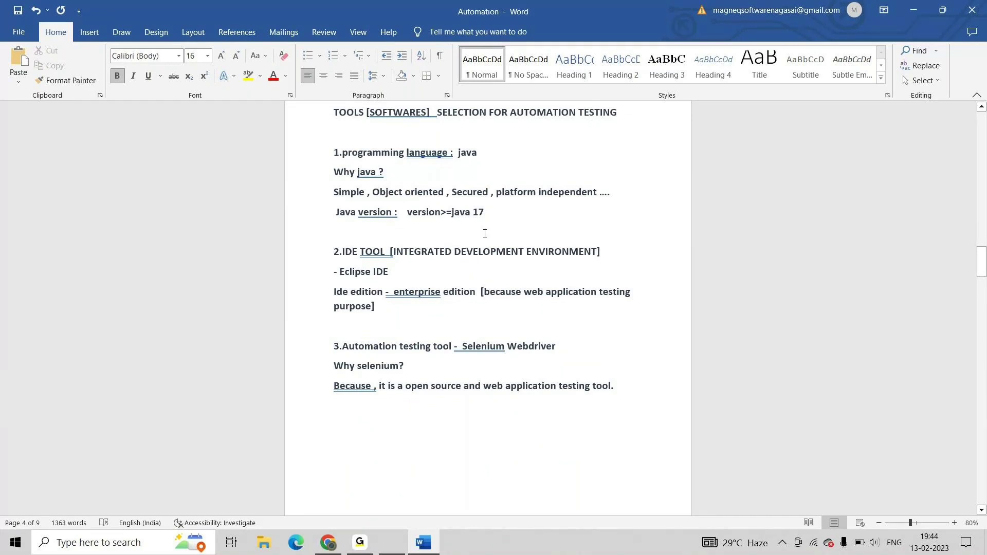
double_click(481, 214)
left_click(520, 232)
At size 16, type 'How to install java jdk 17' and ignore the jdk spelling flag
scroll(394, 462, "down", 1)
left_click(361, 418)
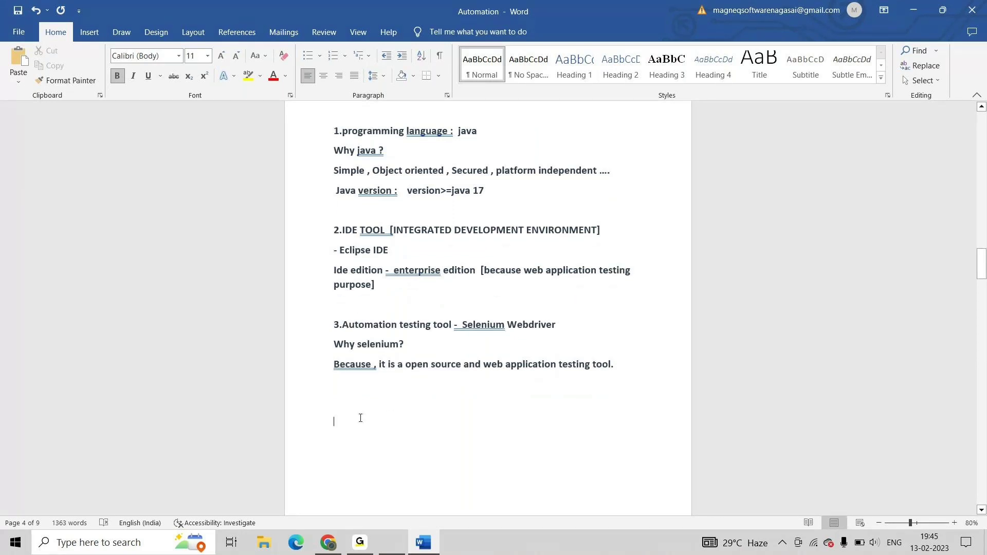
left_click(207, 55)
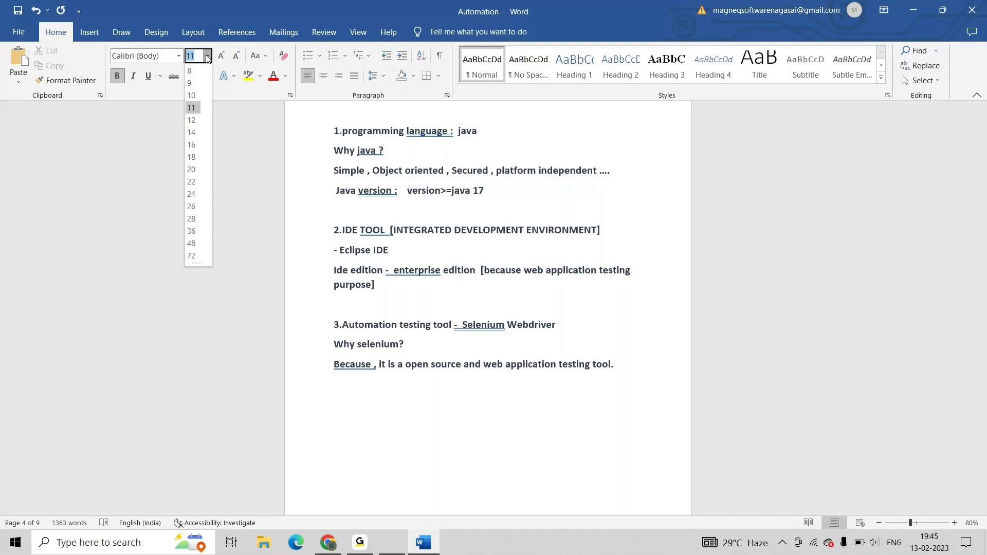
left_click(195, 150)
scroll(451, 244, "down", 3)
type("How")
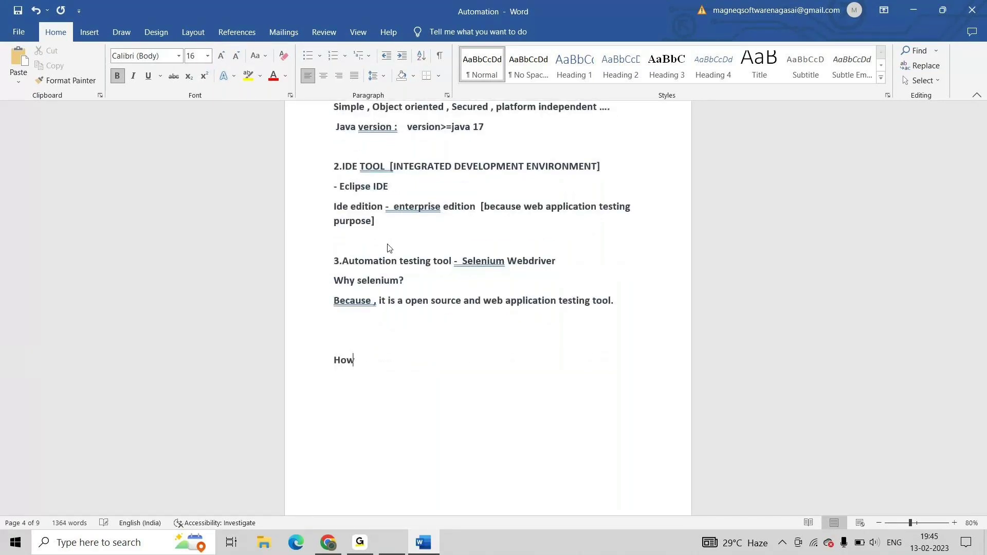
type(" to in")
type("stall")
type(" java")
type(" jd")
key("BackSpace")
type("jdk 17")
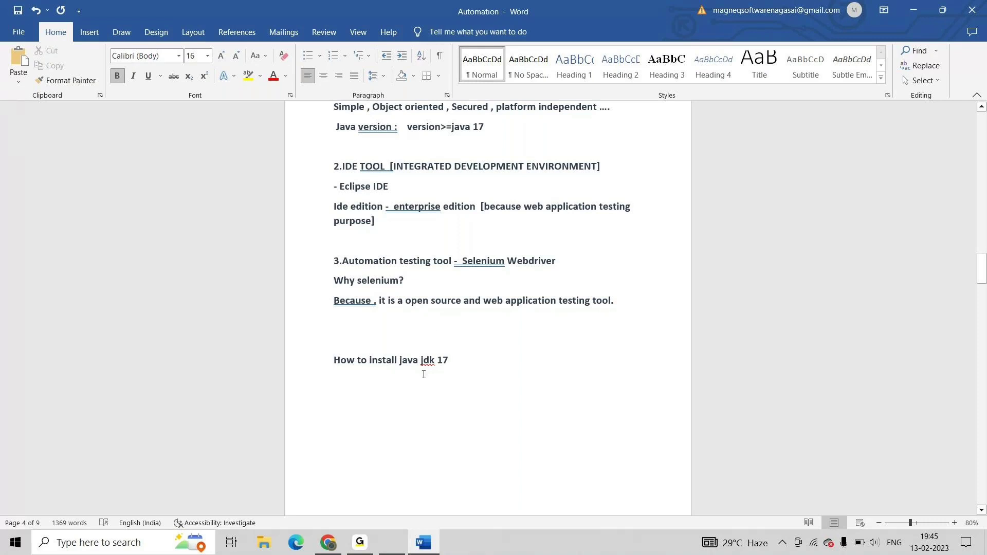
right_click(429, 360)
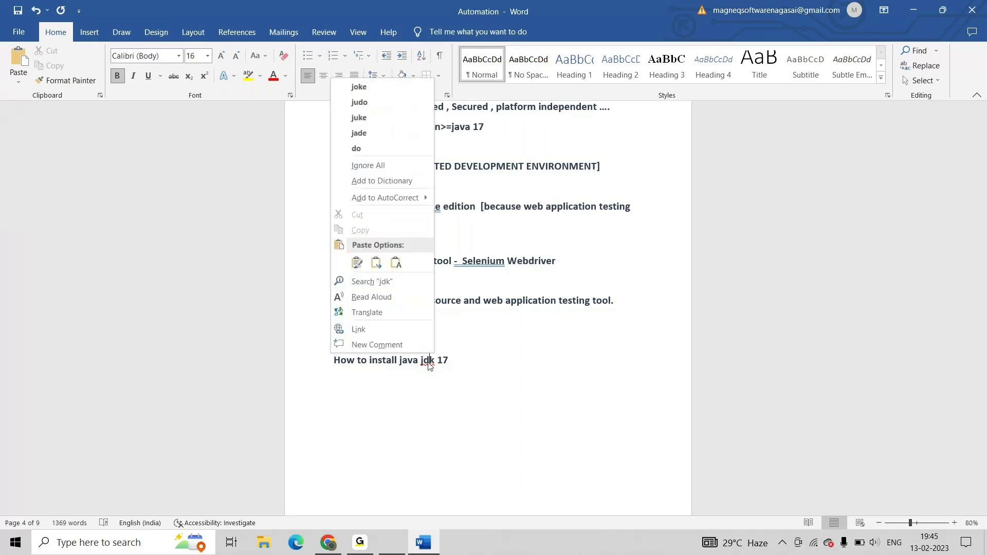
left_click(399, 166)
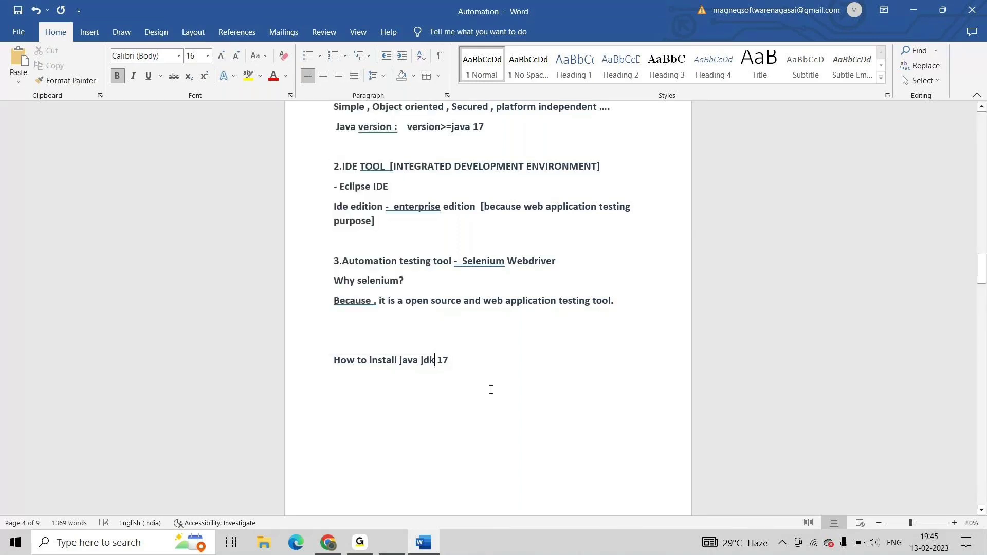
Enlarge the 'How to install java jdk 17' heading to 18 pt
left_click_drag(333, 357, 455, 361)
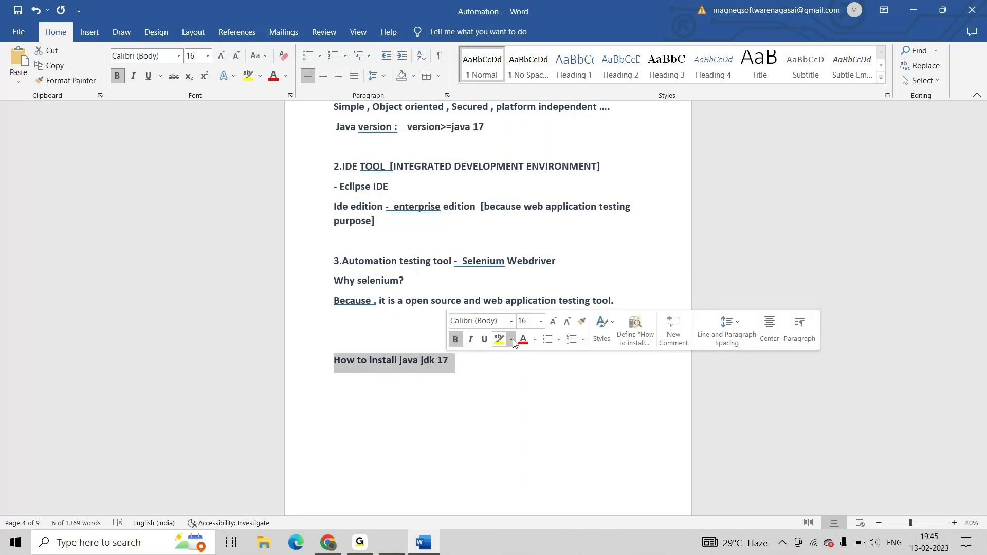
left_click(541, 322)
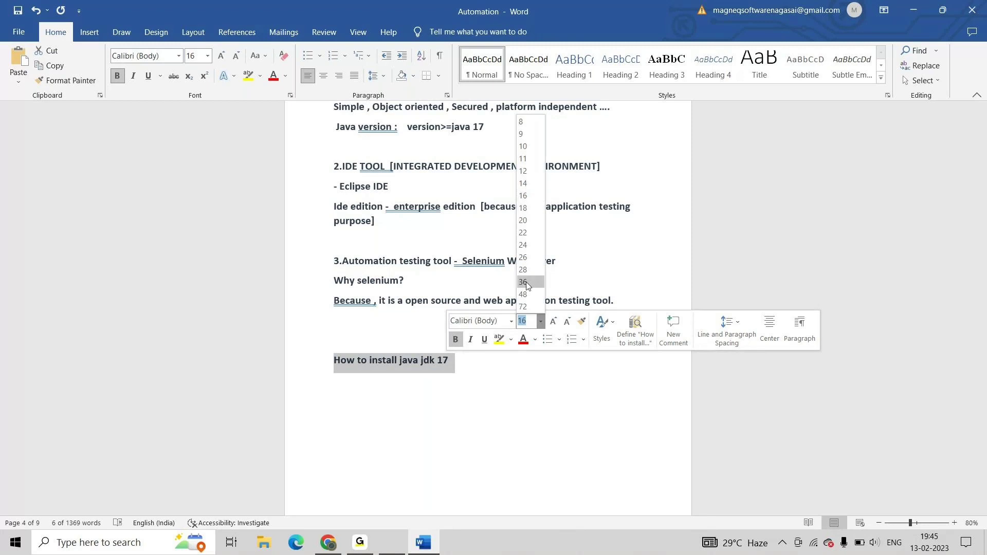
left_click(530, 207)
left_click(531, 219)
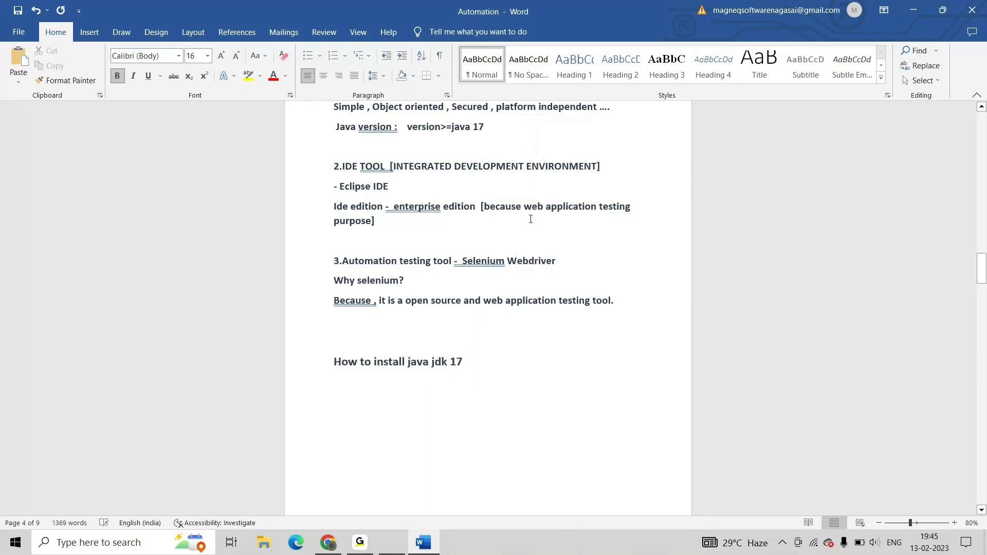
Add steps '1.open browser [chrome]' and '2.search for java downloads' under the heading
left_click(484, 364)
key("Return")
type("1.")
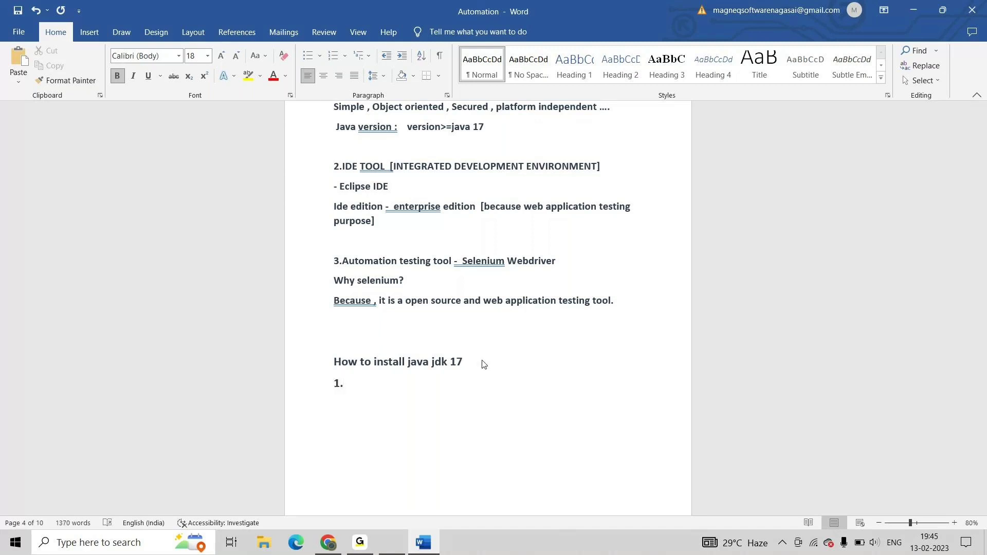
type("open browser [chro")
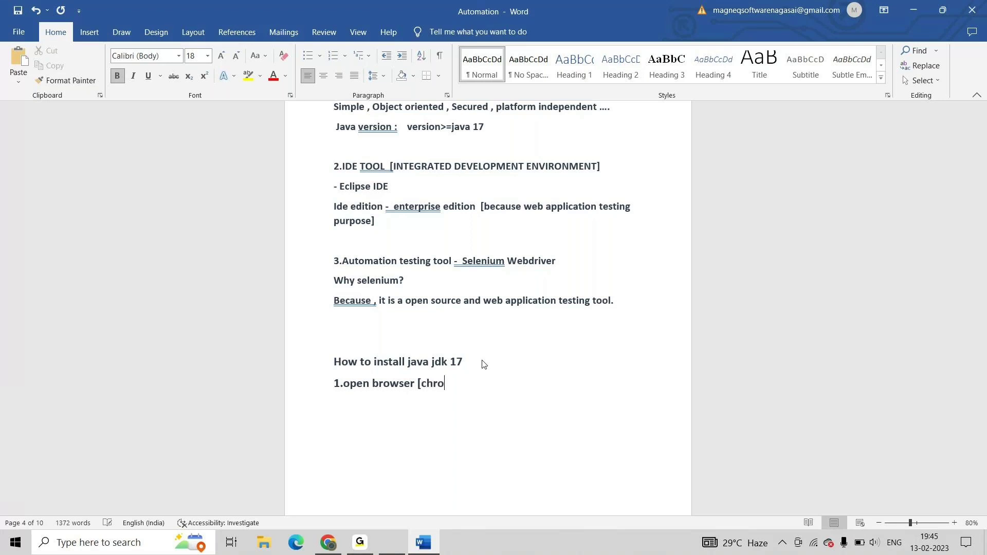
type("me]")
key("Return")
type("2.search")
key("BackSpace")
key("BackSpace")
key("BackSpace")
key("BackSpace")
type("arch for j")
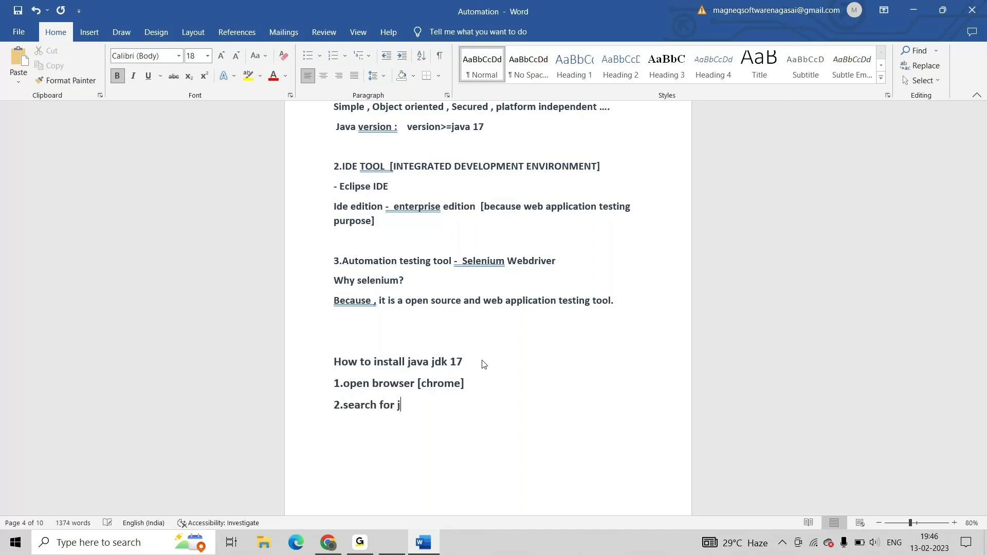
type("ava downloads")
Add steps '3.select version and download' and '4.install the jdk'
key("Return")
type("3.")
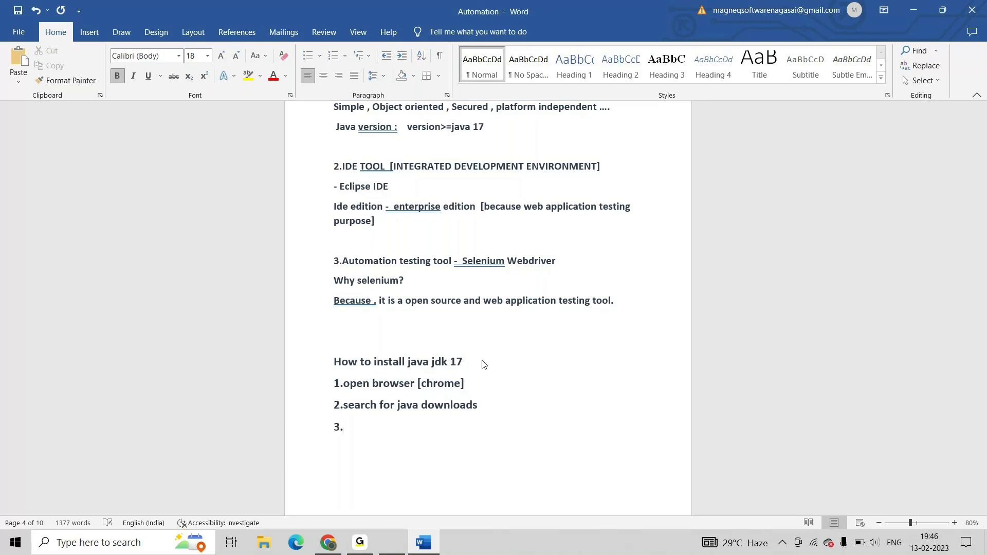
type("sele")
key("BackSpace")
type("ect version and ")
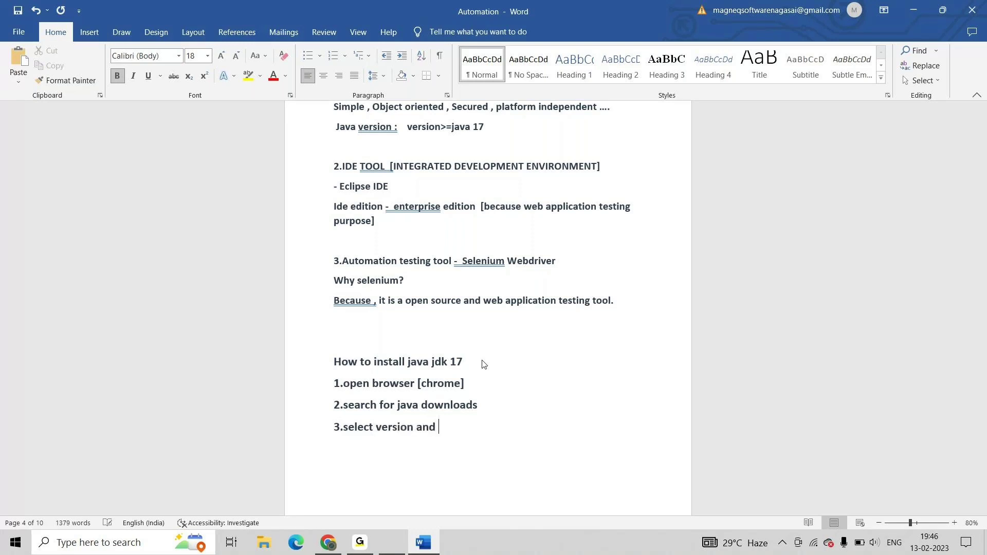
type("download")
key("Return")
type("4.install")
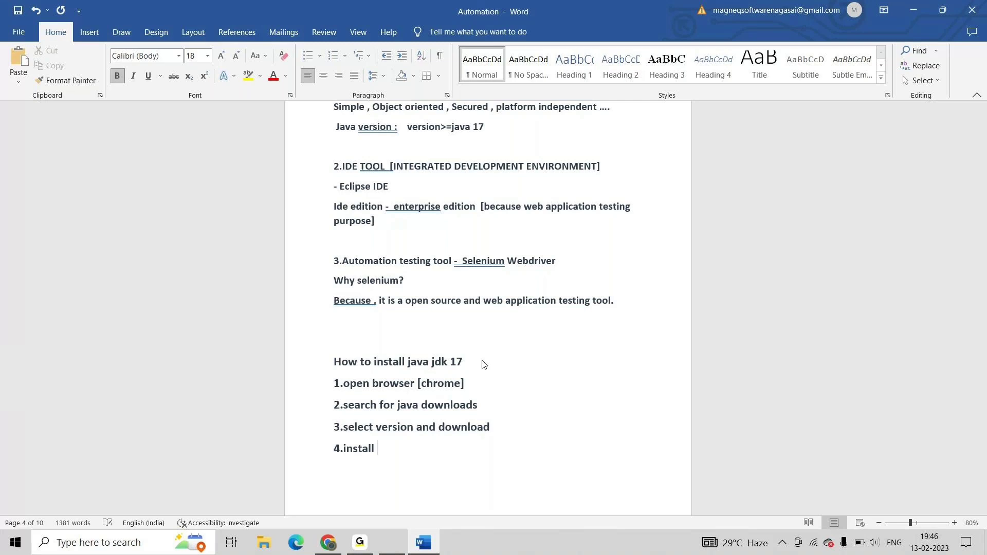
type(" the jdk")
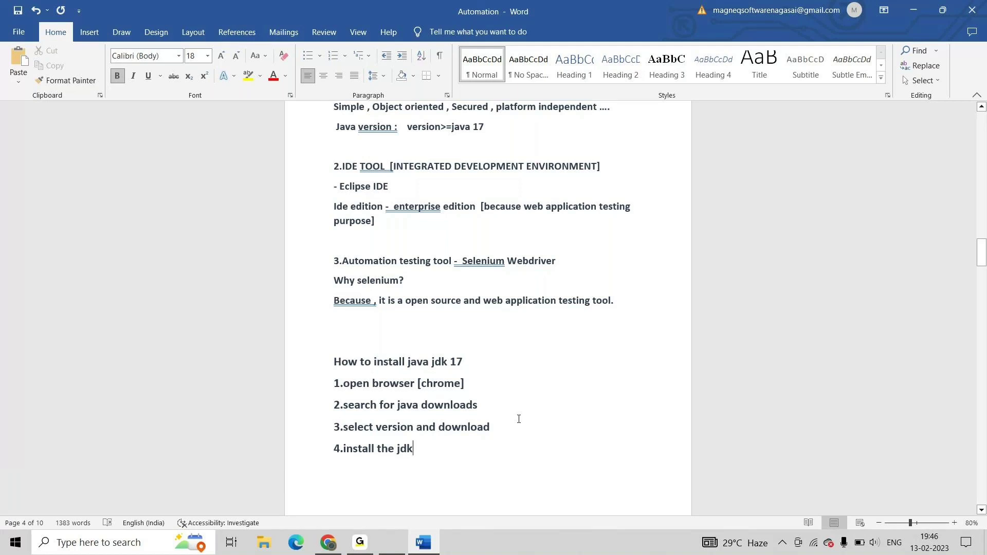
Open a Chrome window and search Google for 'java downloads'
left_click(331, 546)
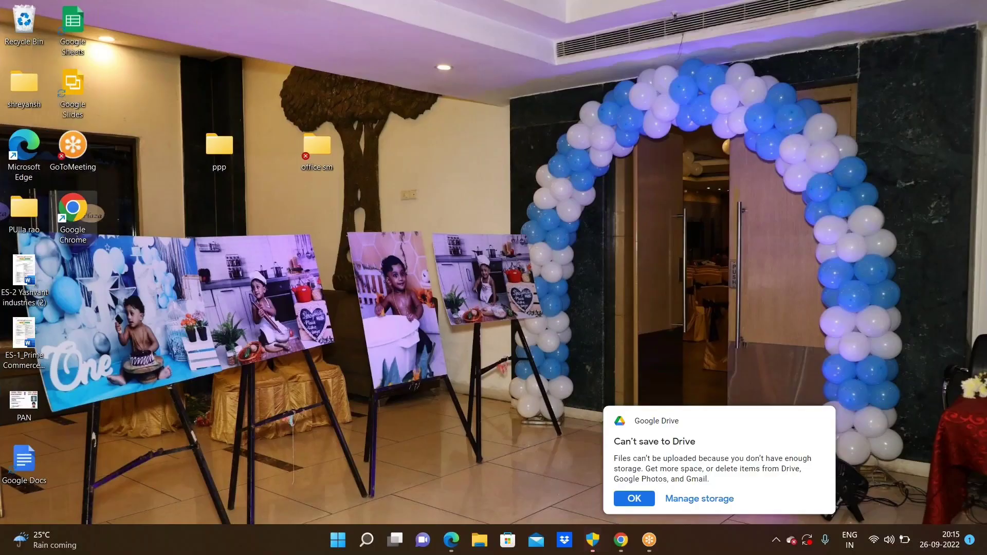
double_click(73, 211)
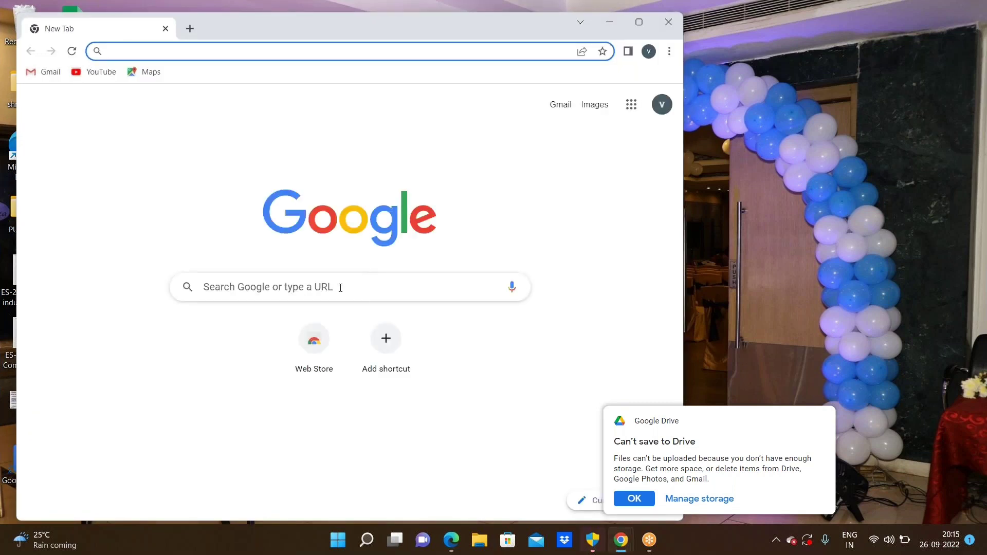
left_click(340, 288)
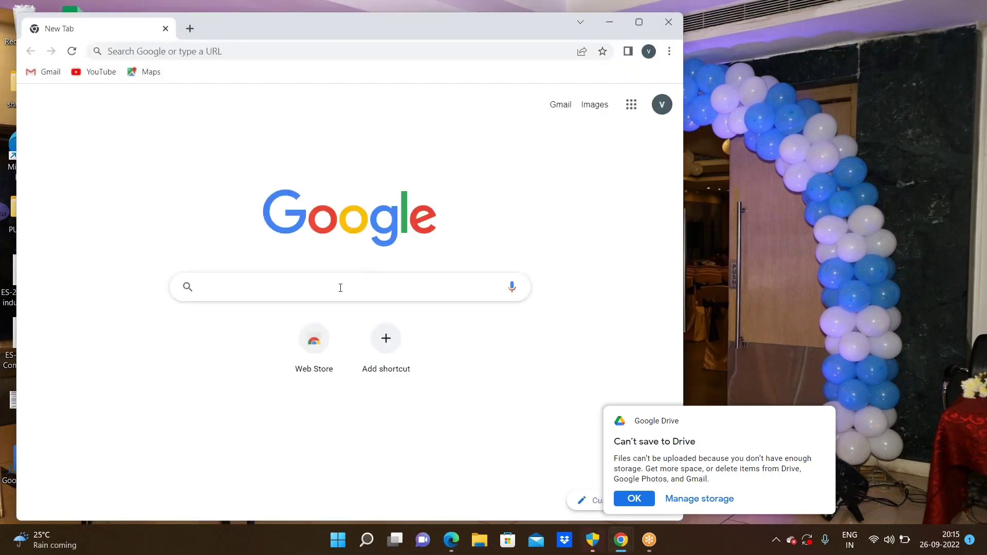
type("j")
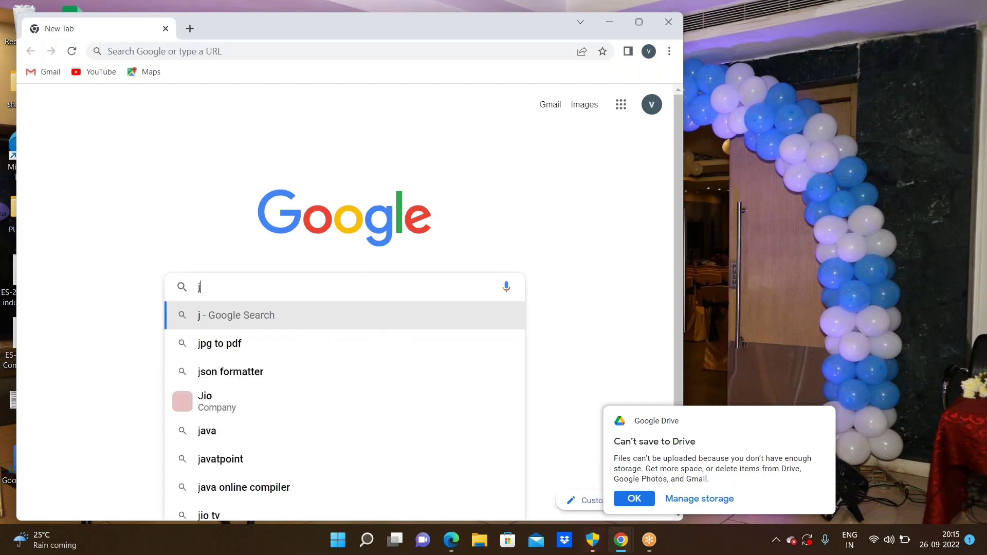
type("ava downl")
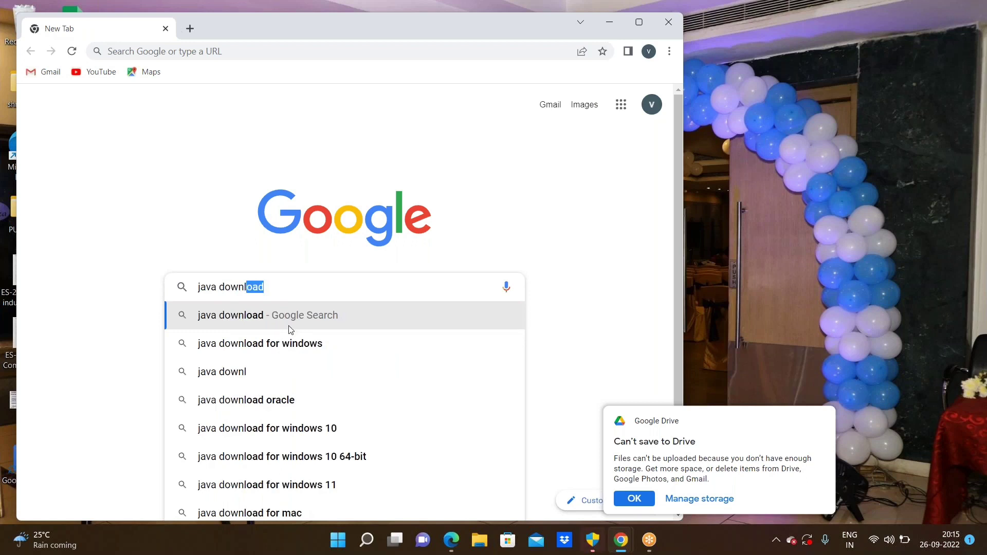
type("oads")
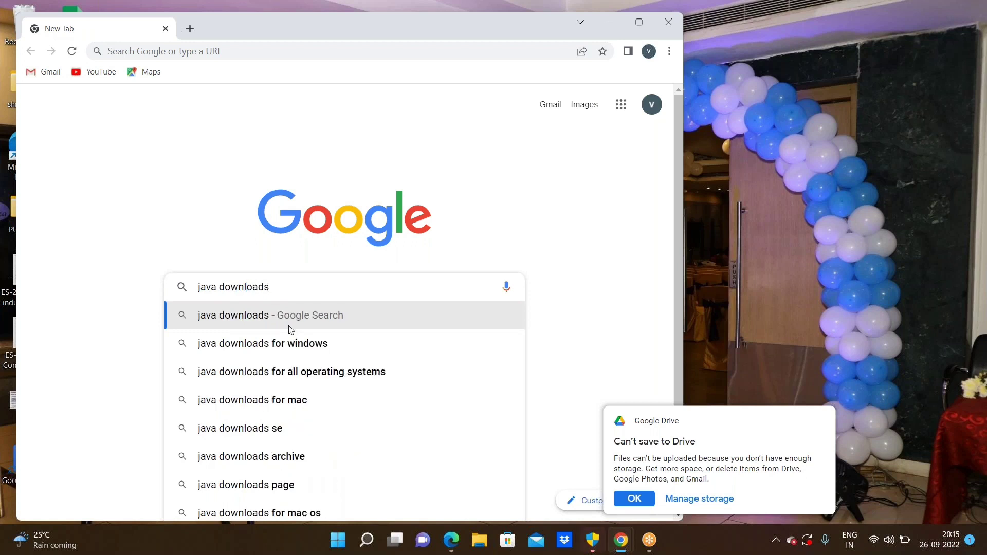
left_click(289, 326)
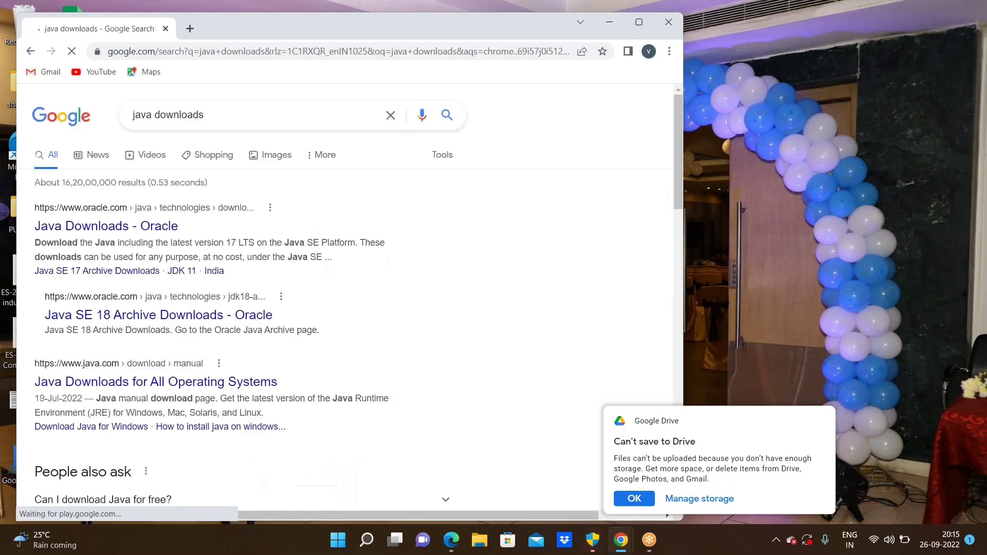
Open Oracle's Java Downloads page and scroll down to the JDK version tabs
left_click(70, 226)
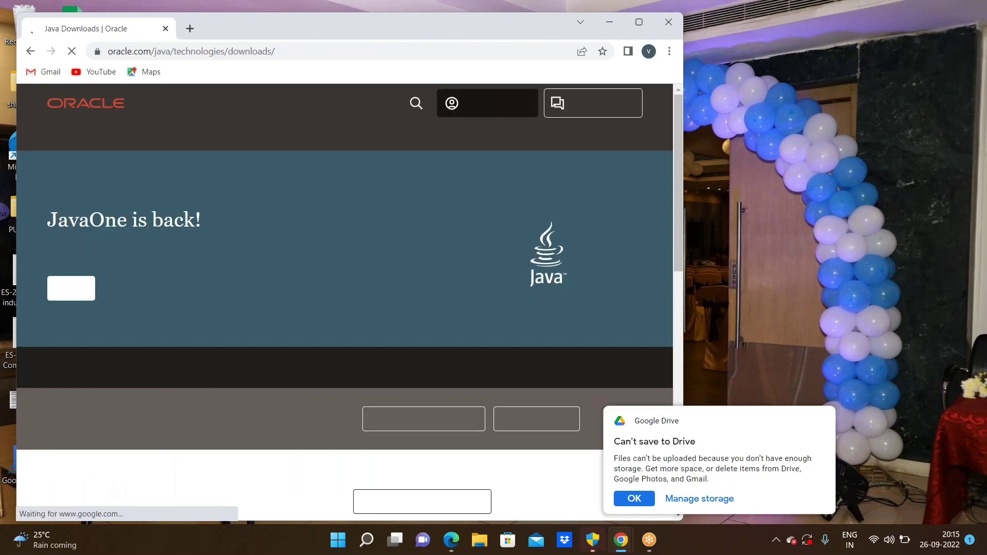
scroll(345, 303, "down", 3)
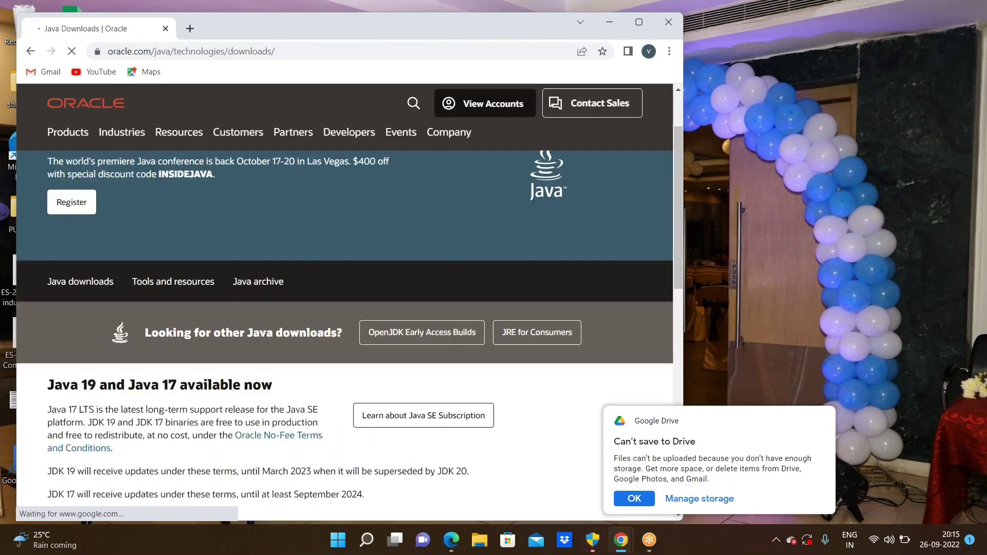
scroll(345, 303, "down", 7)
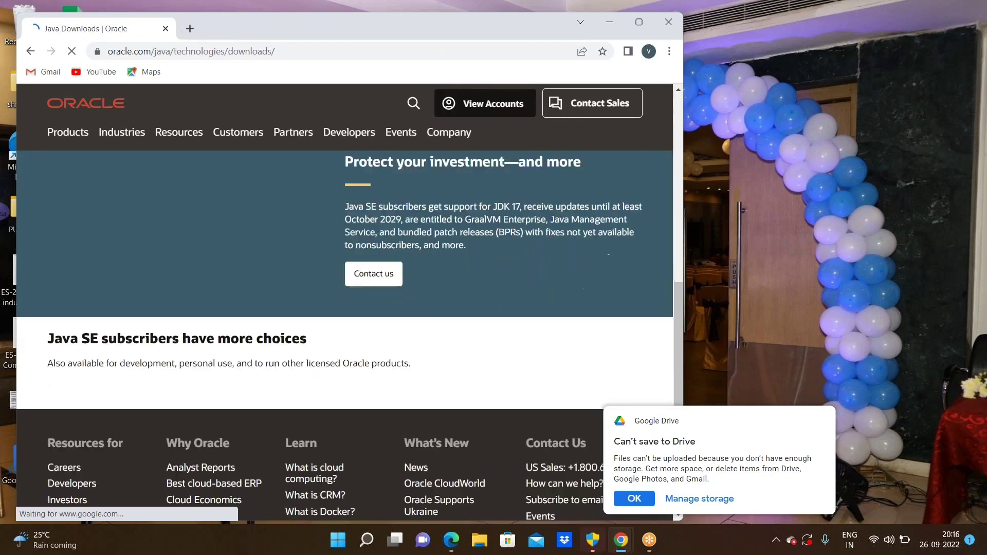
scroll(338, 268, "up", 6)
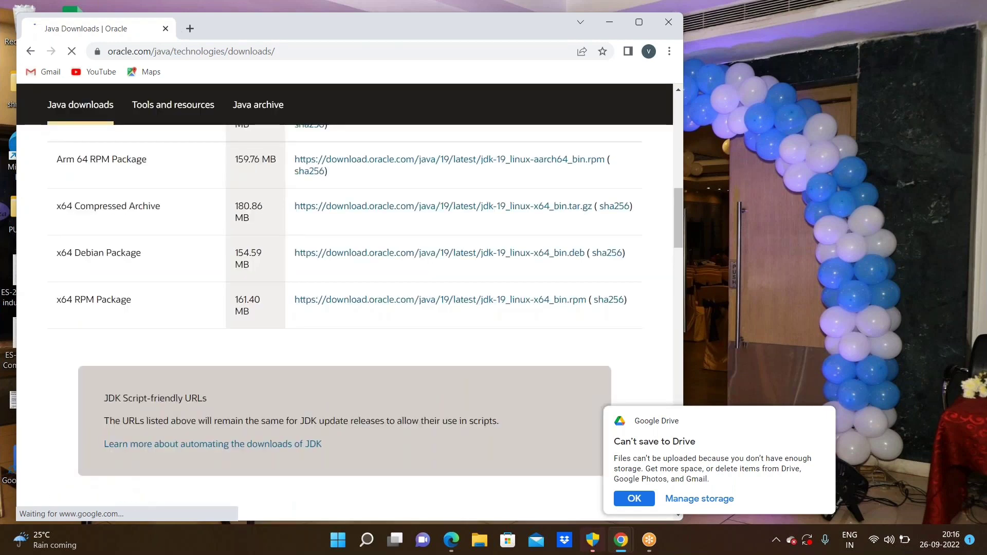
scroll(339, 269, "up", 9)
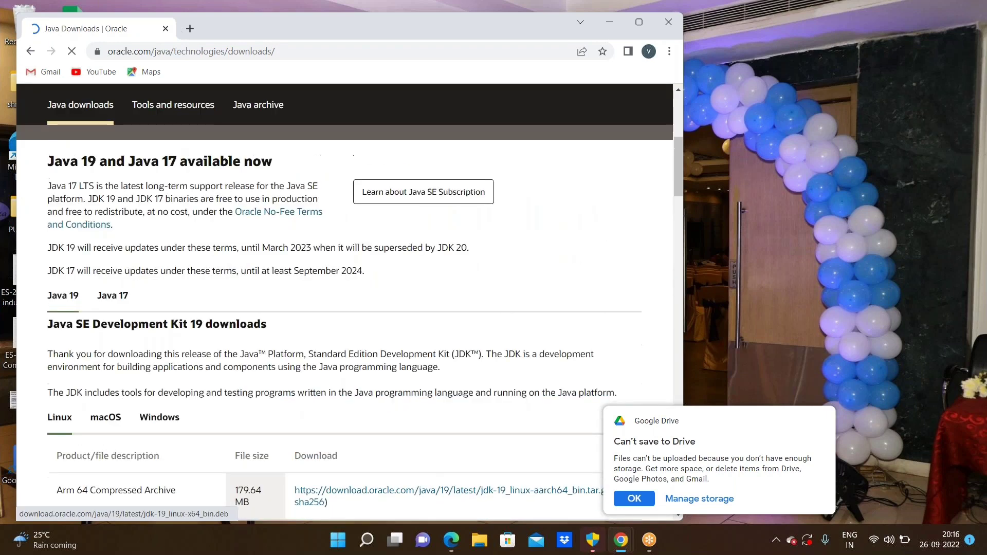
scroll(242, 320, "down", 3)
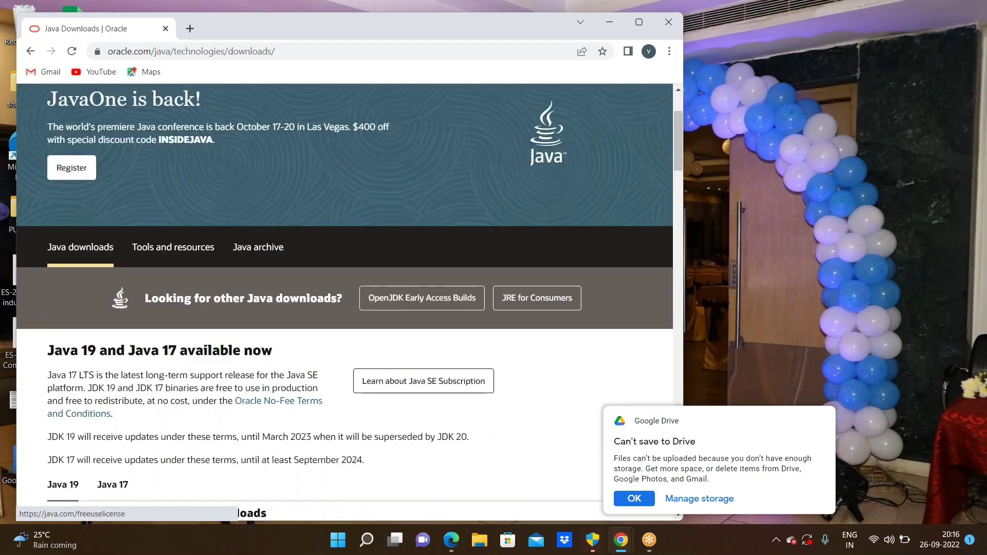
scroll(344, 303, "down", 2)
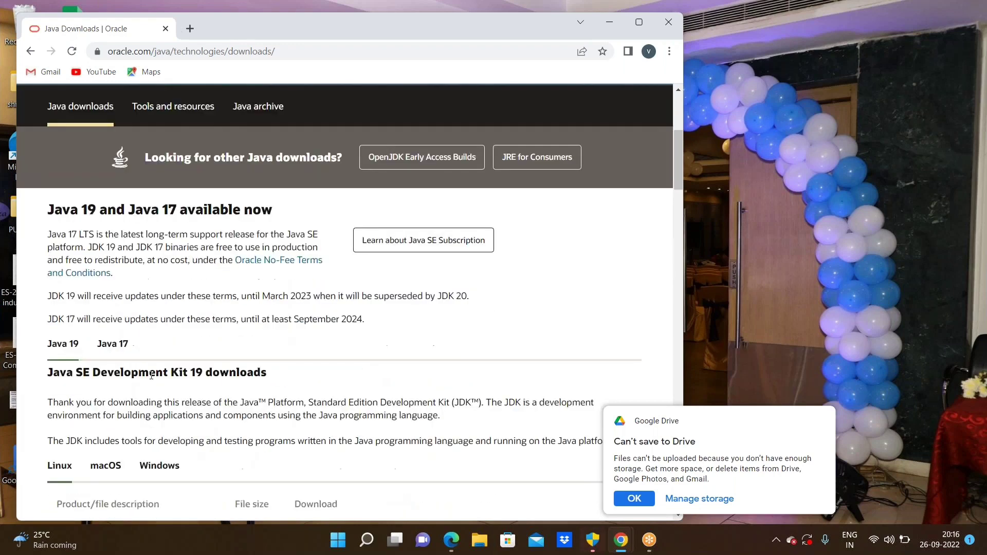
scroll(345, 304, "down", 2)
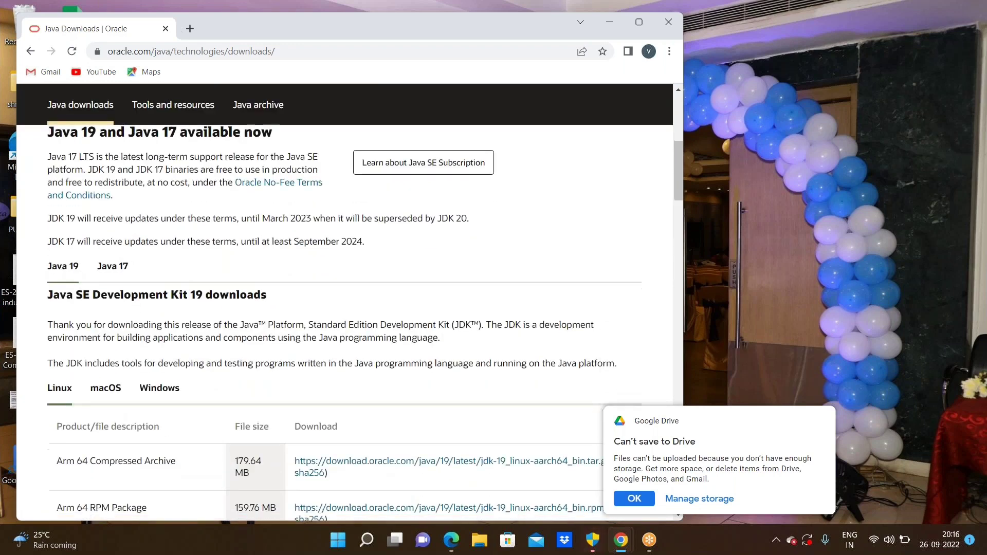
scroll(111, 179, "down", 2)
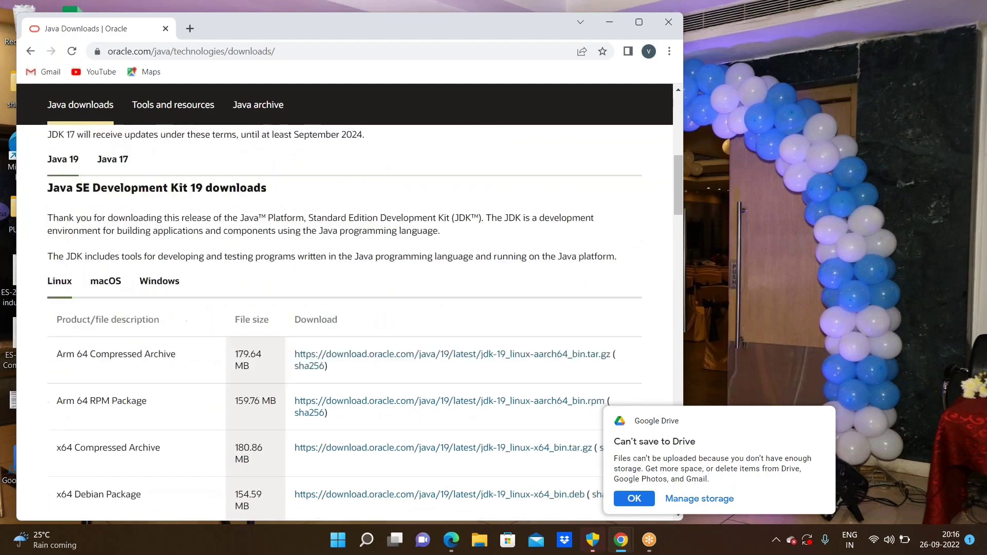
Switch to the Java 17 tab to list the JDK 17.0.4.1 download packages
left_click(113, 158)
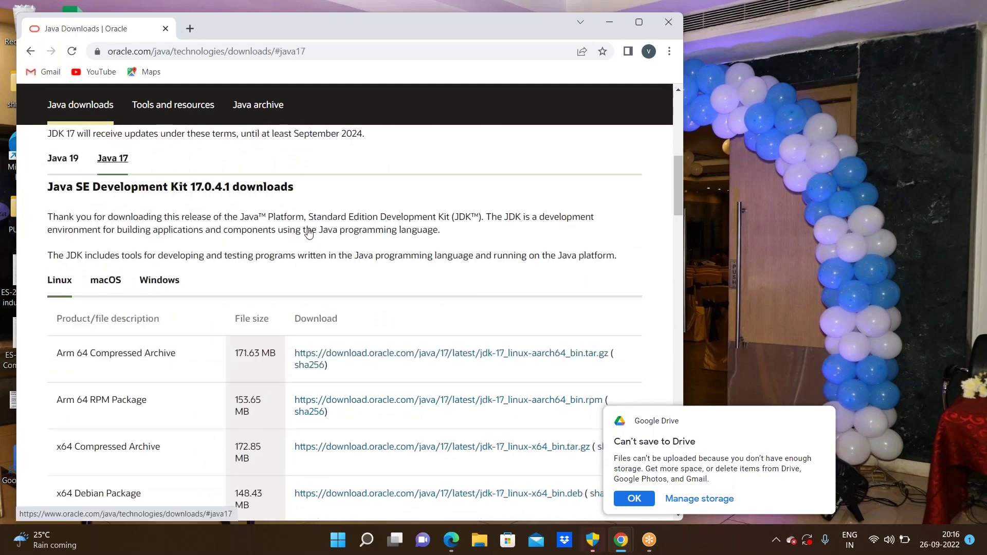
scroll(222, 196, "down", 1)
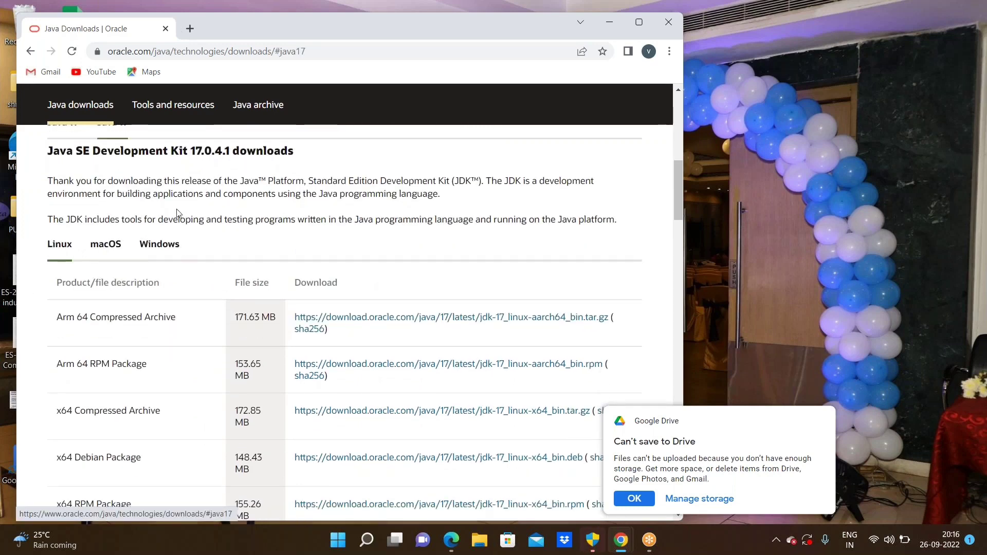
scroll(222, 196, "up", 1)
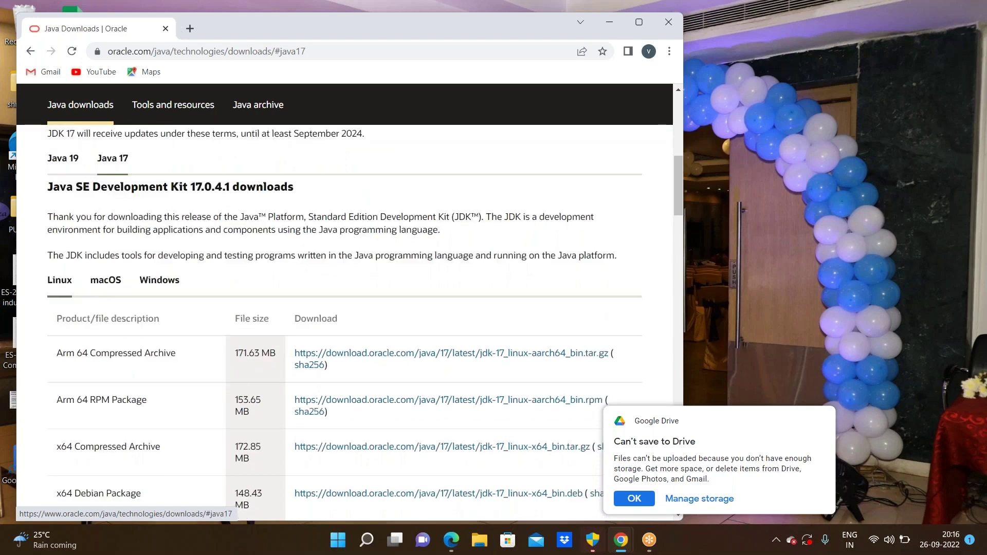
scroll(286, 326, "down", 1)
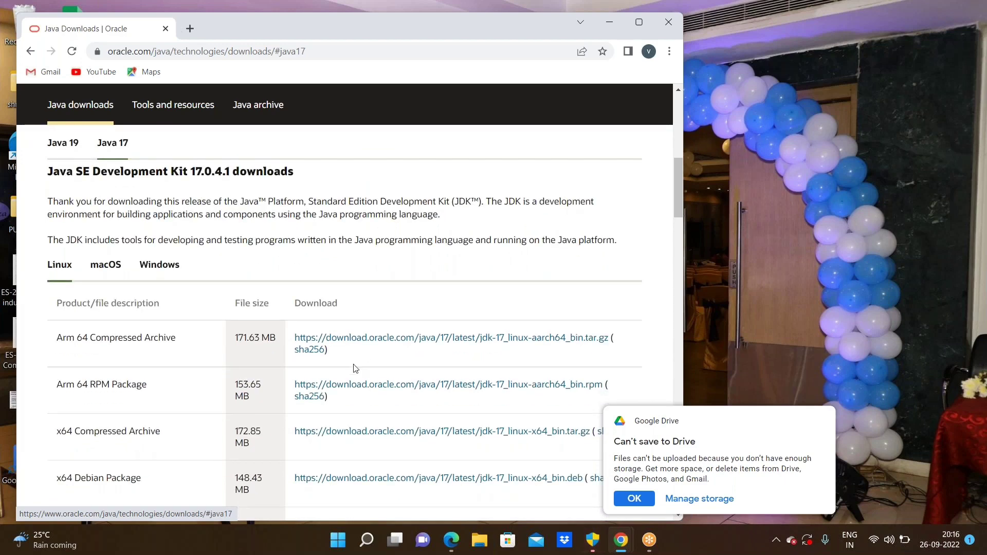
scroll(350, 369, "down", 1)
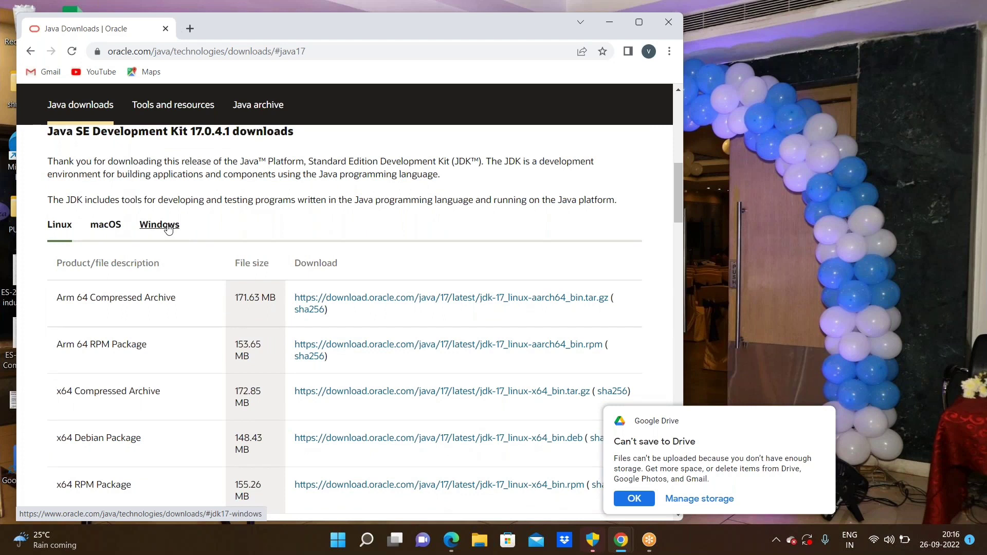
Download the JDK 17 Windows x64 installer (jdk-17_windows-x64_bin.exe) and open it
left_click(168, 229)
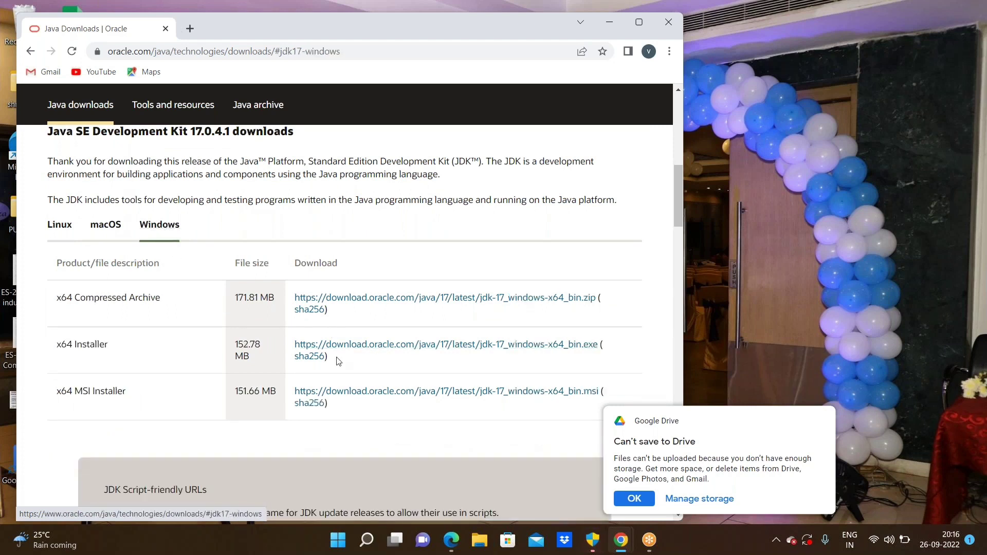
left_click(374, 349)
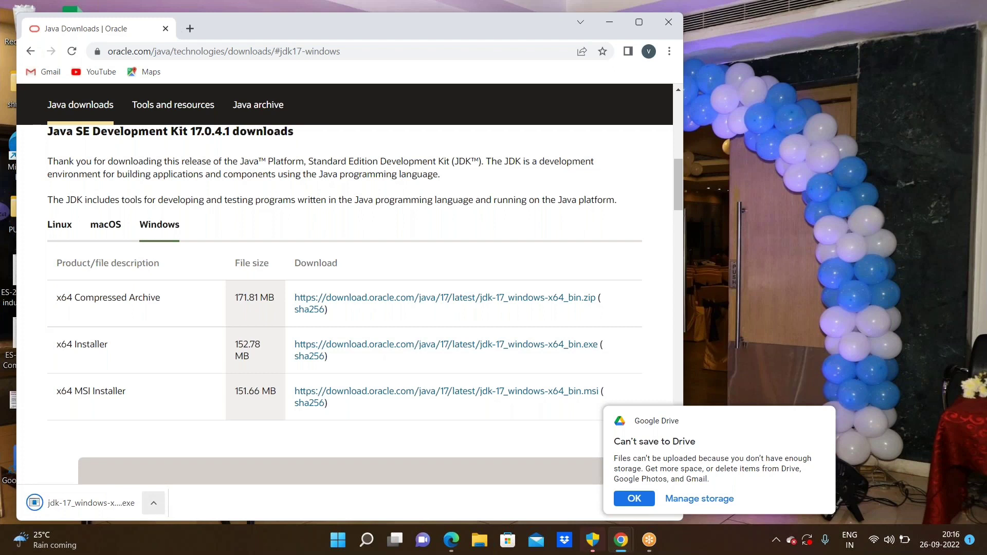
left_click(153, 504)
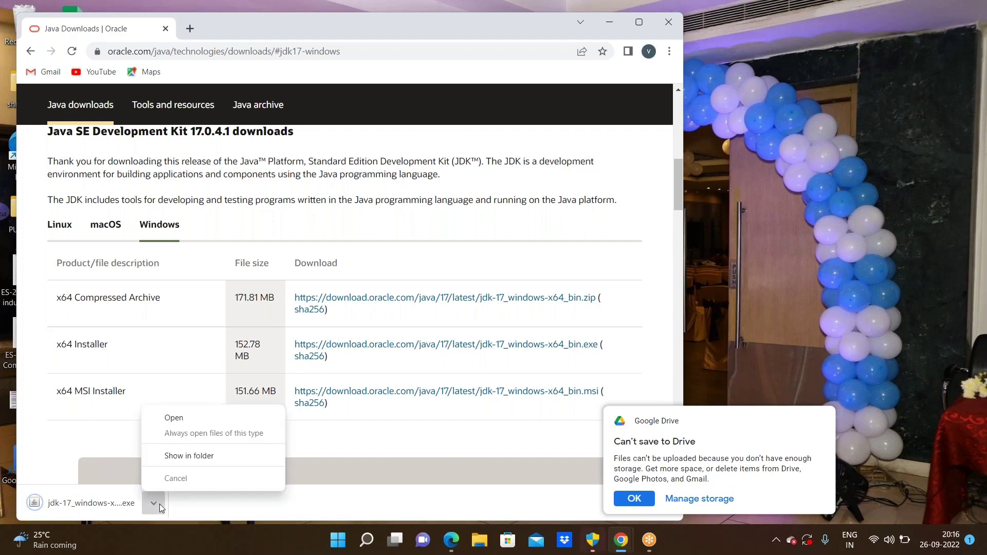
left_click(173, 418)
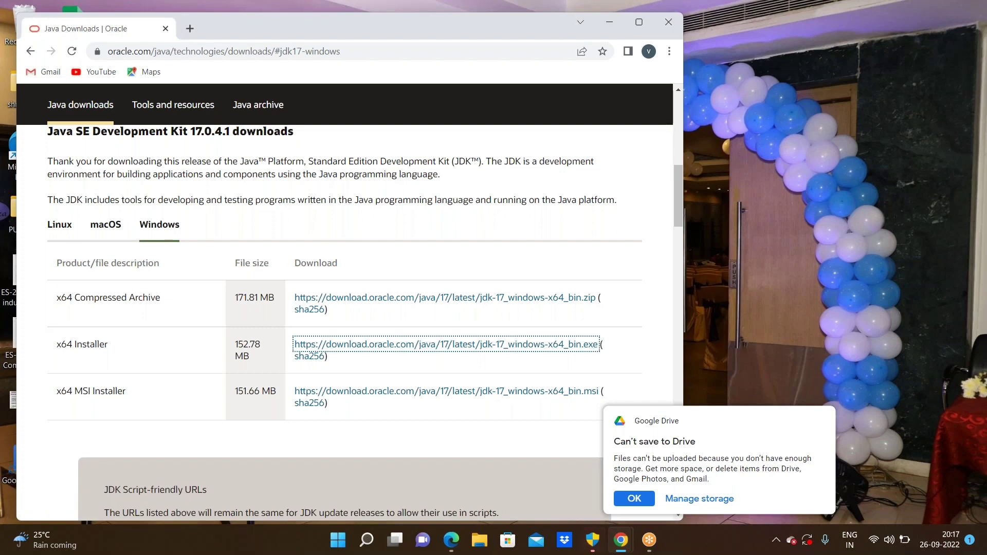
Minimise Chrome and advance the JDK setup wizard to the Destination Folder page
left_click(610, 22)
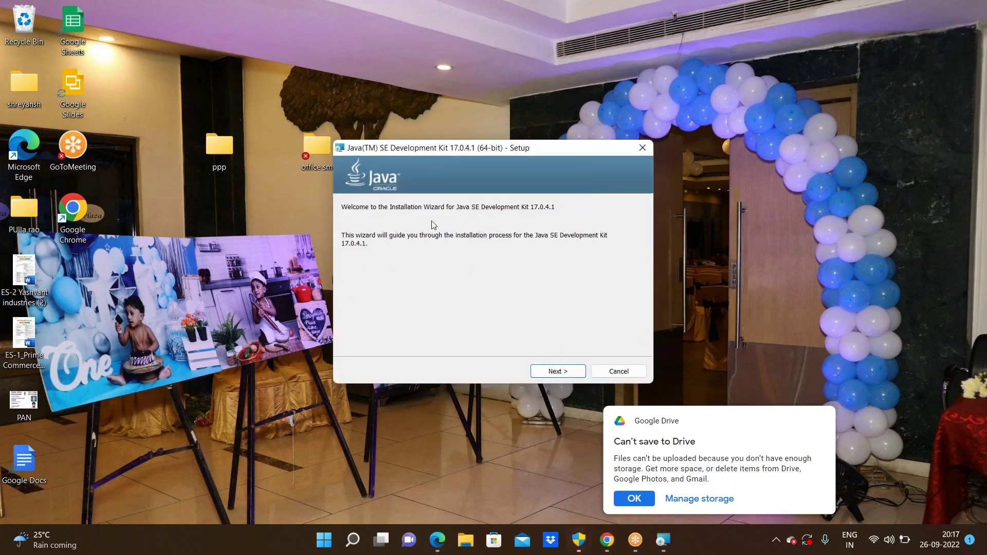
left_click(572, 373)
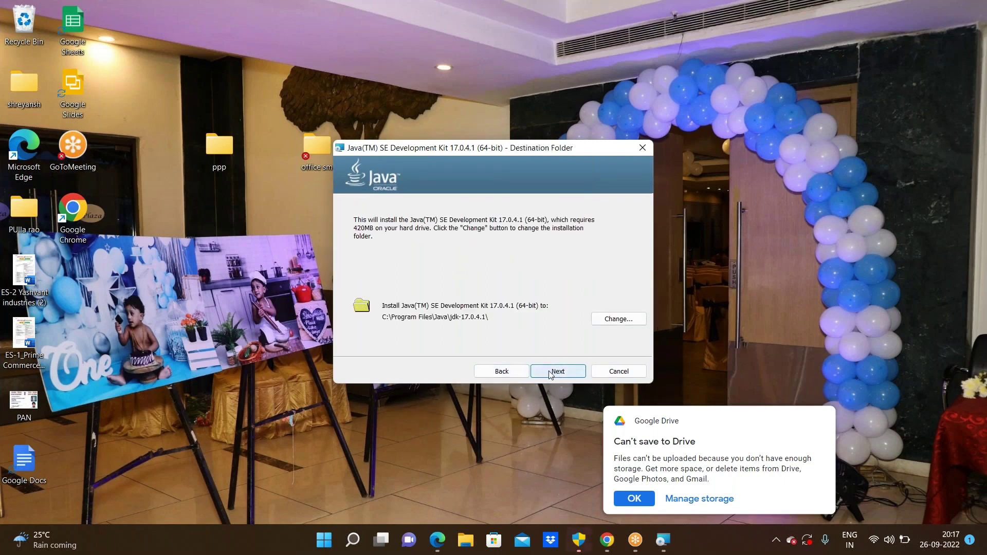
Install JDK 17.0.4.1 to the default C:\Program Files\Java\jdk-17.0.4.1\ folder, then close the wizard
left_click(556, 372)
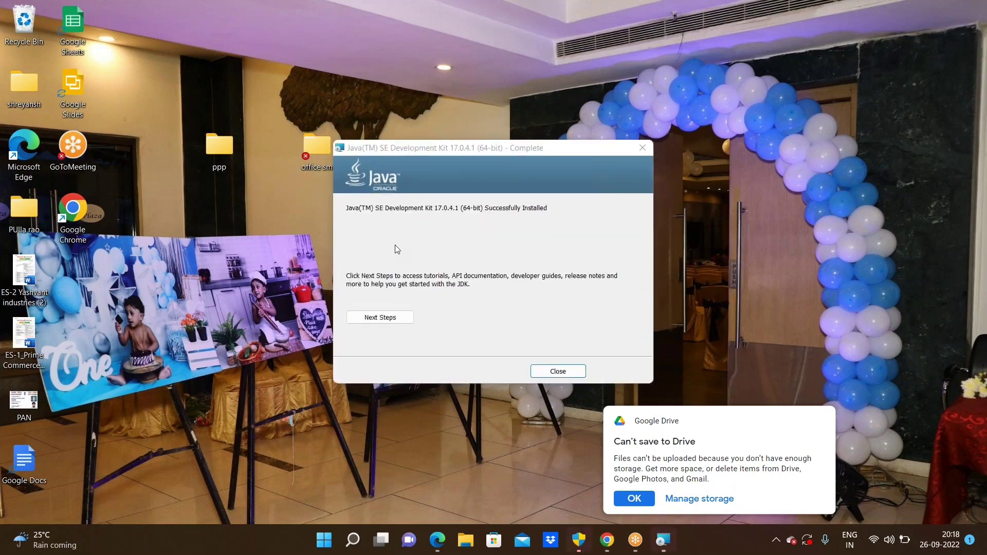
left_click(566, 371)
Search Windows for 'cmd' and launch Command Prompt from the results
mouse_move(367, 540)
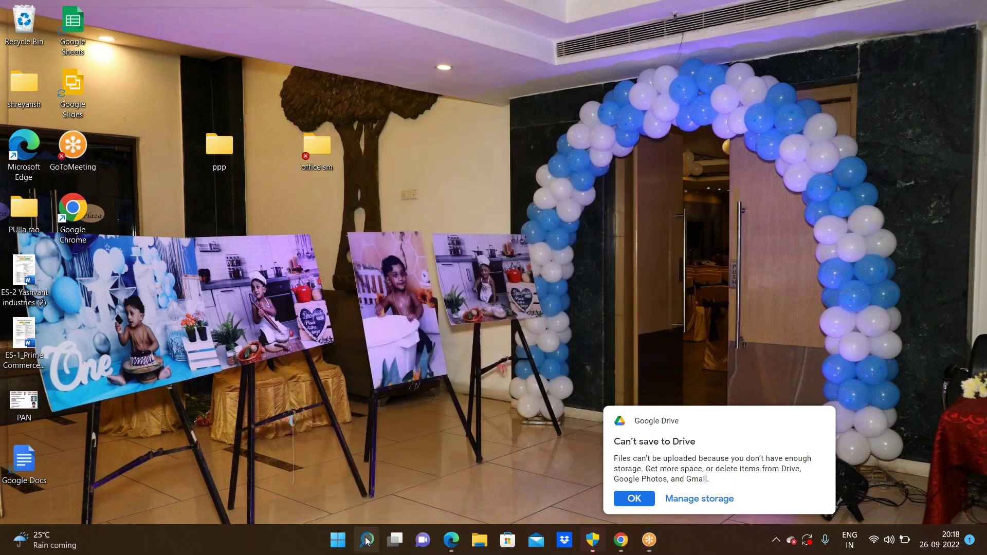
left_click(369, 540)
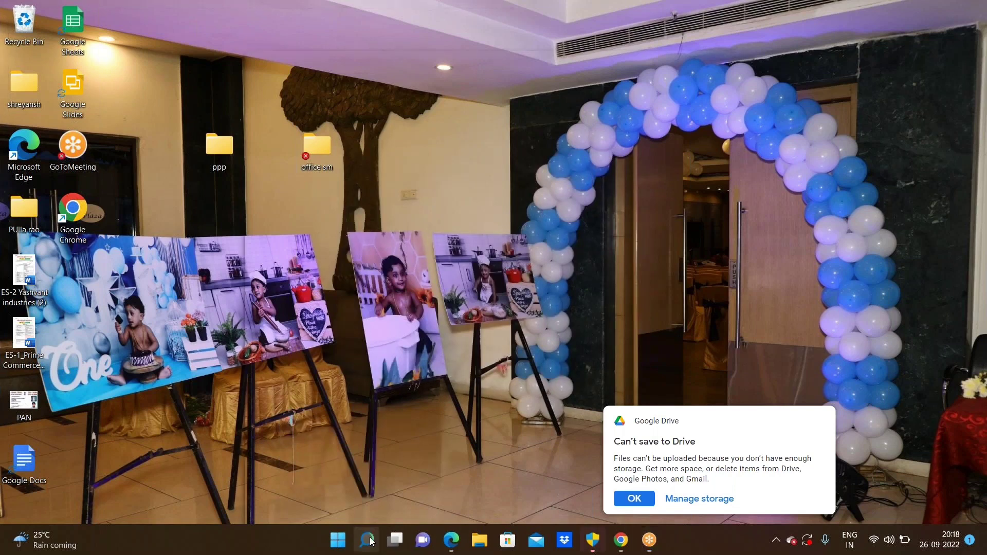
left_click(370, 540)
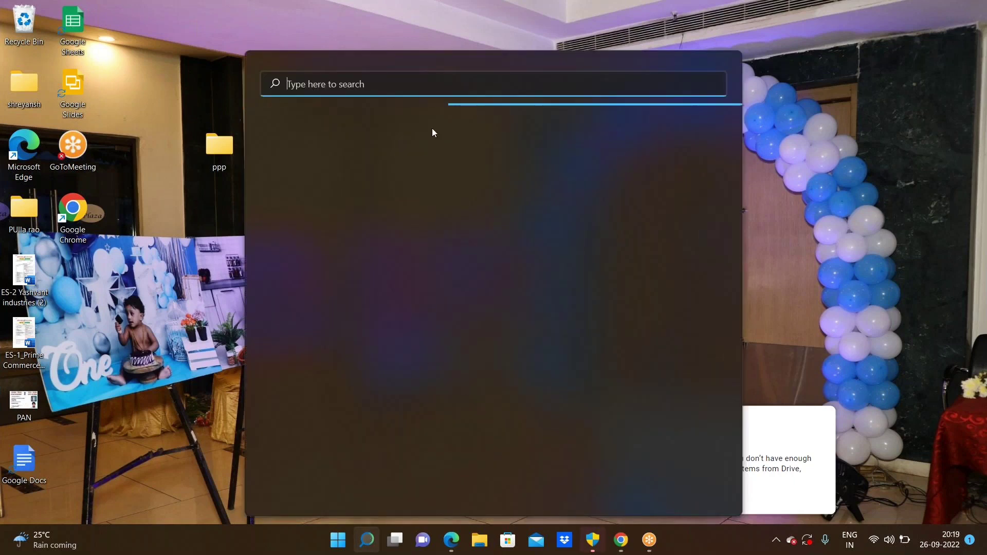
type("cm")
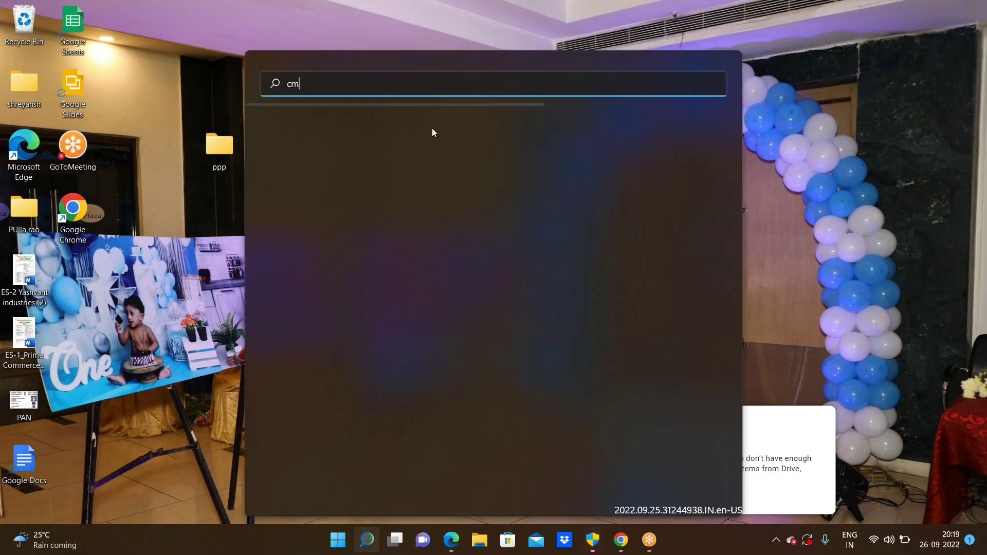
type("d")
key("BackSpace")
key("BackSpace")
key("BackSpace")
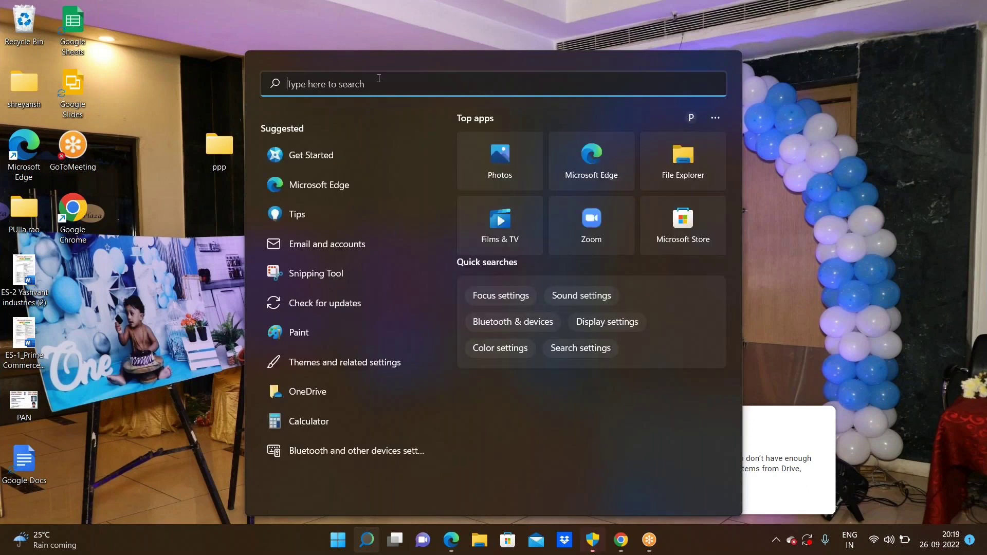
type("cmd")
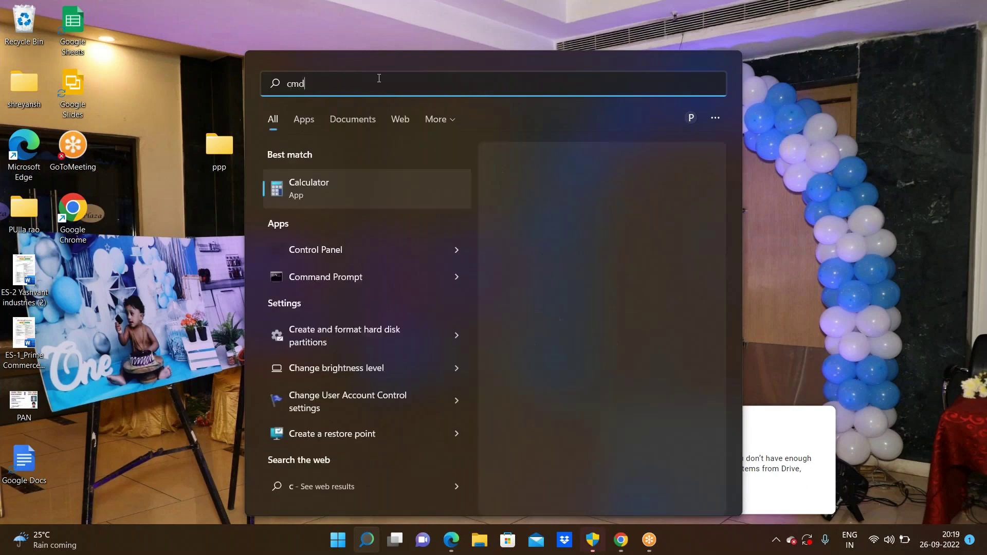
left_click(338, 187)
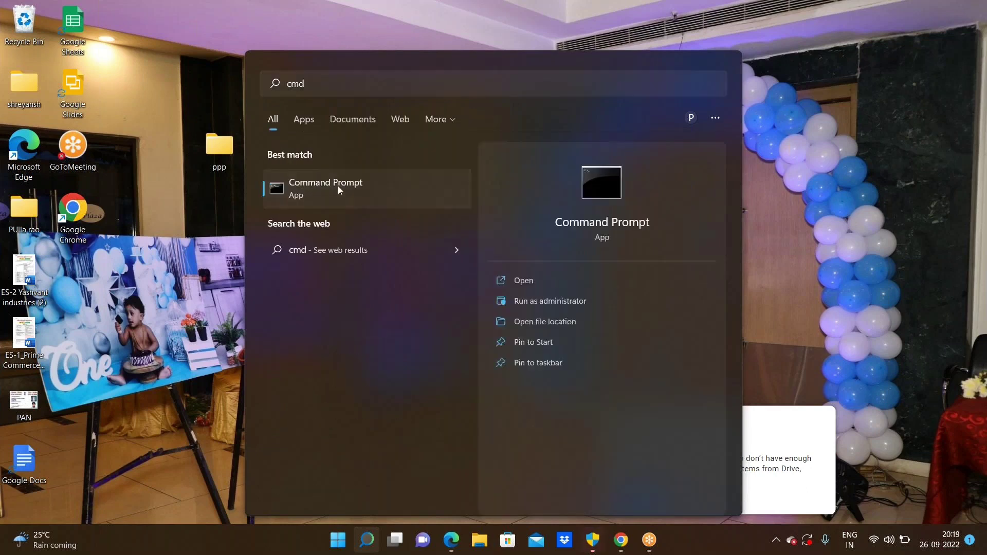
left_click(337, 187)
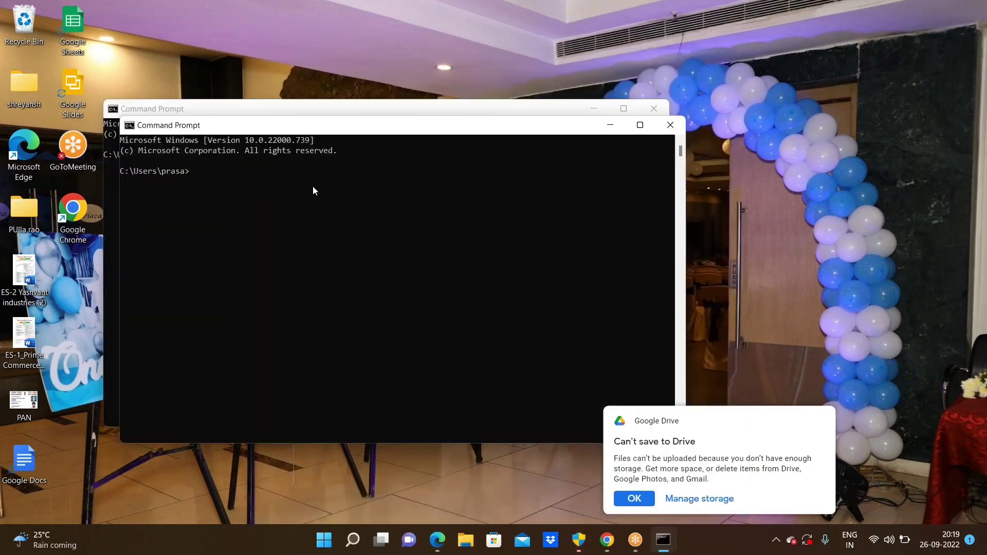
Run 'java -version' to confirm Java 17.0.4.1 LTS is installed
type("java -version")
key("Return")
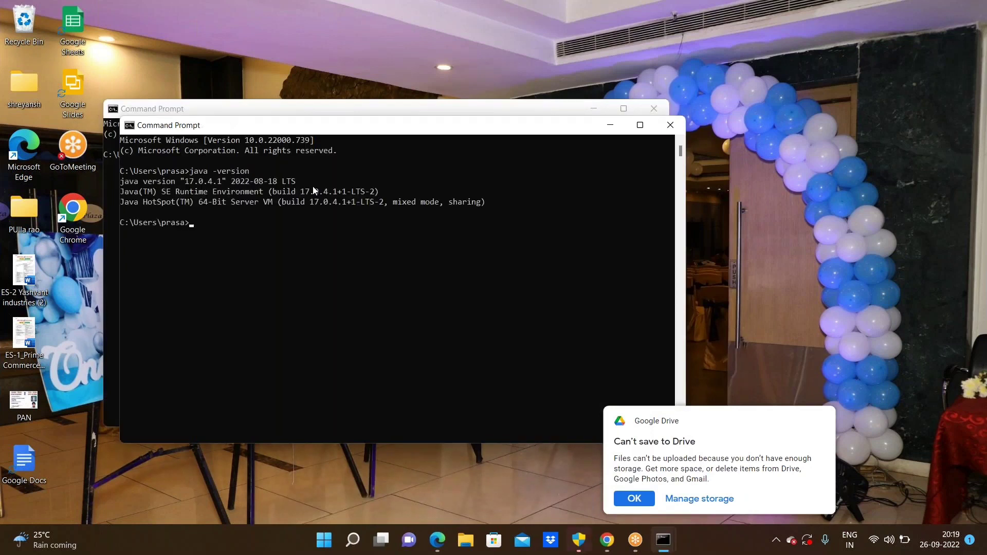